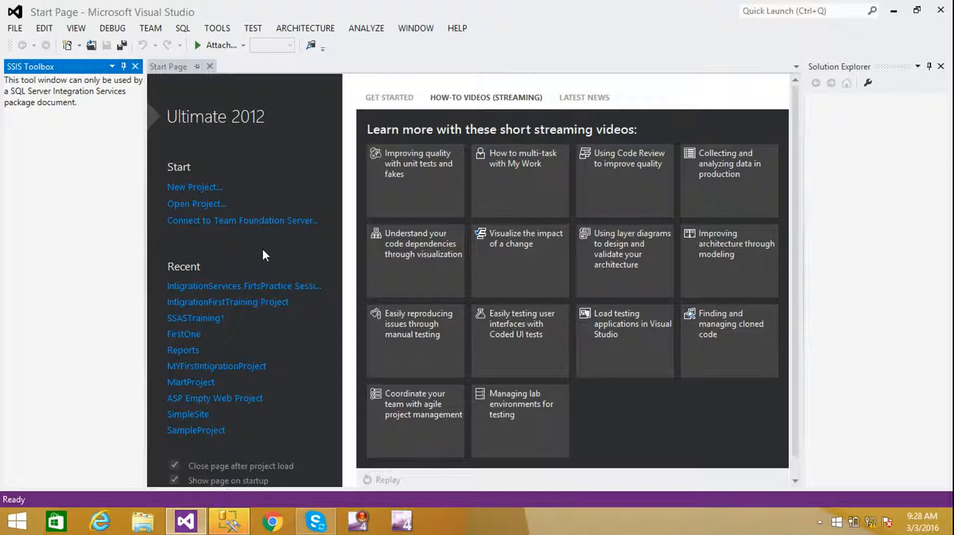
- Open the recent 'IntigrationServices FirtsPractice Session' project from the Start Page
{"action": "left_click", "coordinate": [250, 286]}
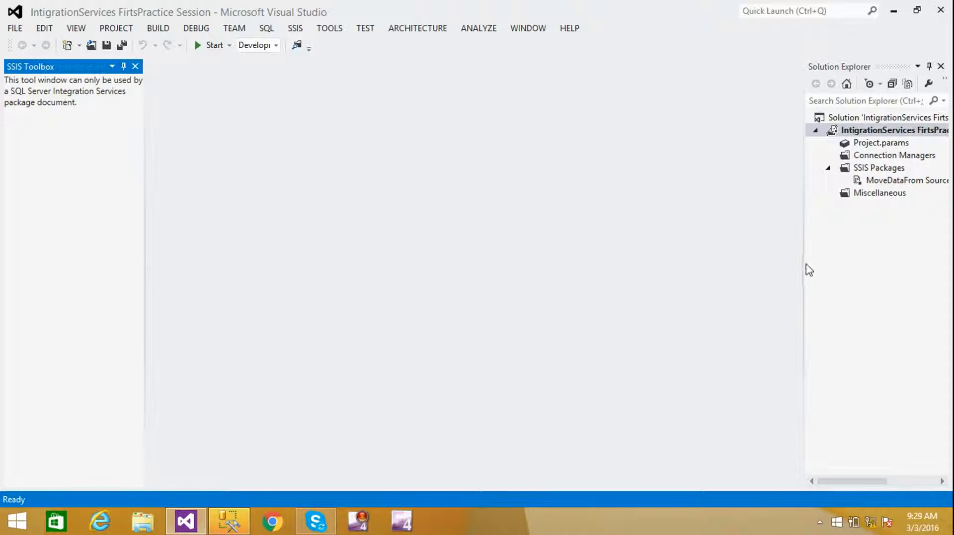
- Widen the Solution Explorer and SSIS Toolbox panes so 'MoveDataFrom Source ToDestination.dtsx' shows in full
{"action": "left_click_drag", "start_coordinate": [802, 264], "coordinate": [650, 252]}
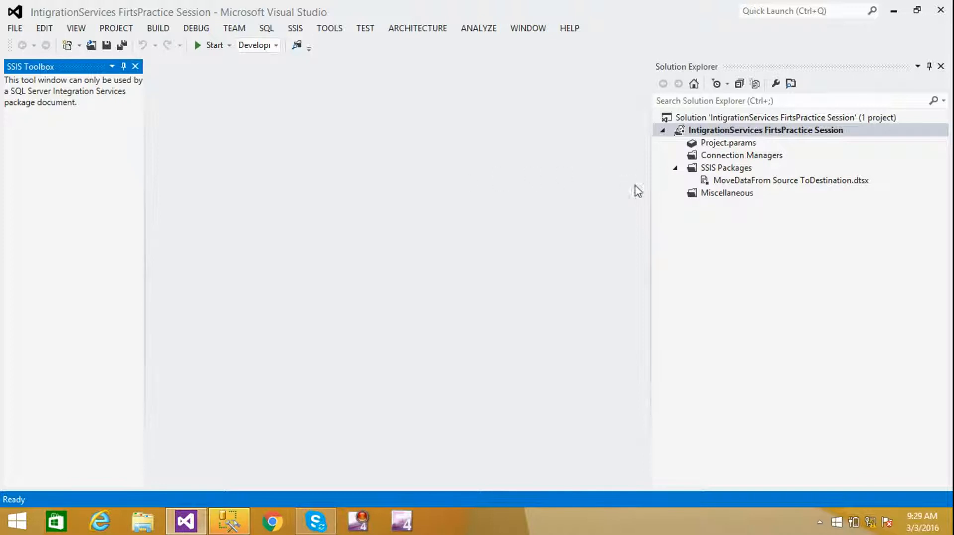
{"action": "left_click_drag", "start_coordinate": [652, 199], "coordinate": [691, 204]}
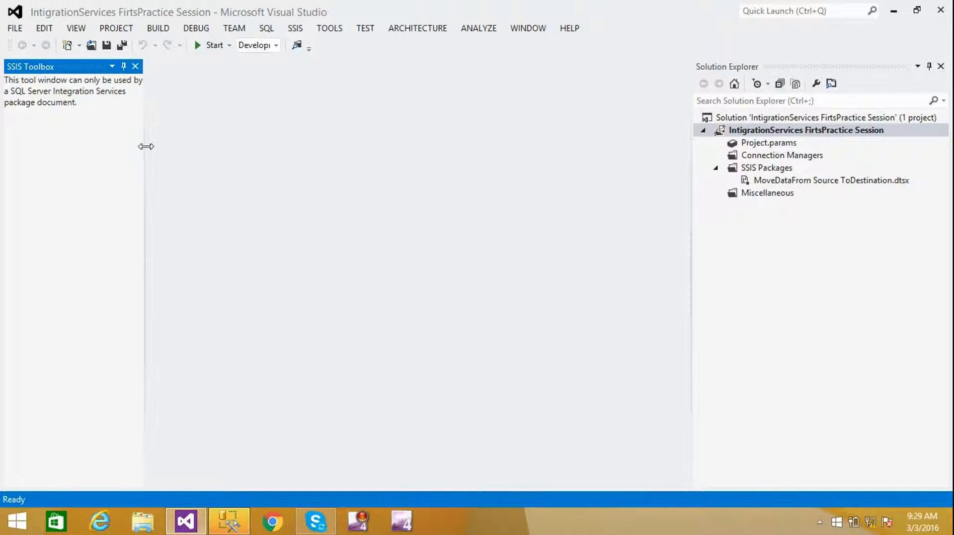
{"action": "left_click_drag", "start_coordinate": [145, 148], "coordinate": [207, 156]}
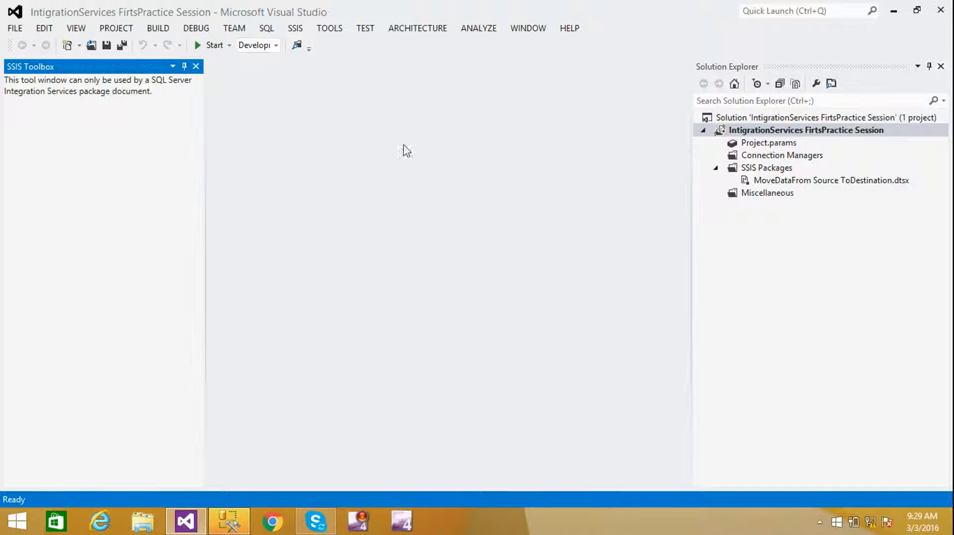
- Close the SSIS Toolbox and Solution Explorer, then bring Solution Explorer back at a narrower width
{"action": "left_click", "coordinate": [196, 66]}
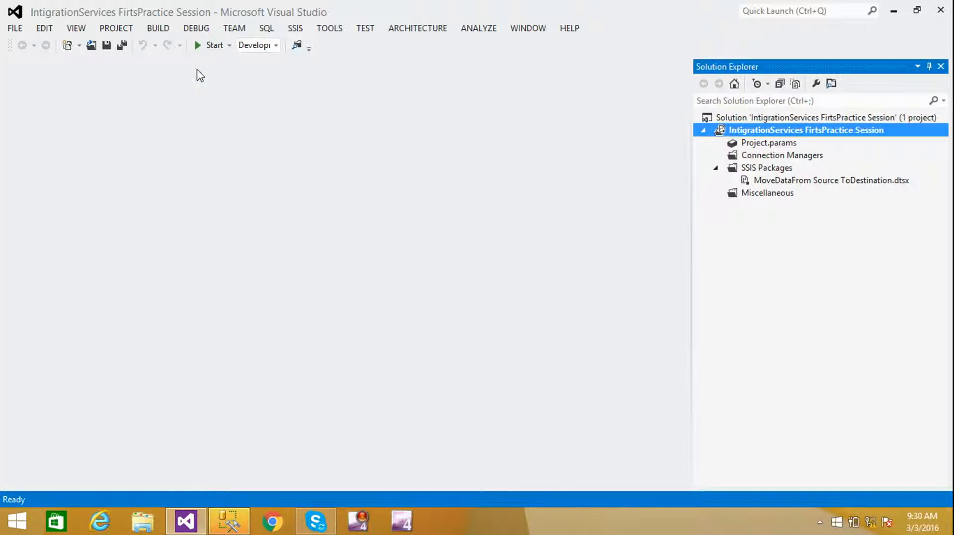
{"action": "left_click", "coordinate": [942, 66]}
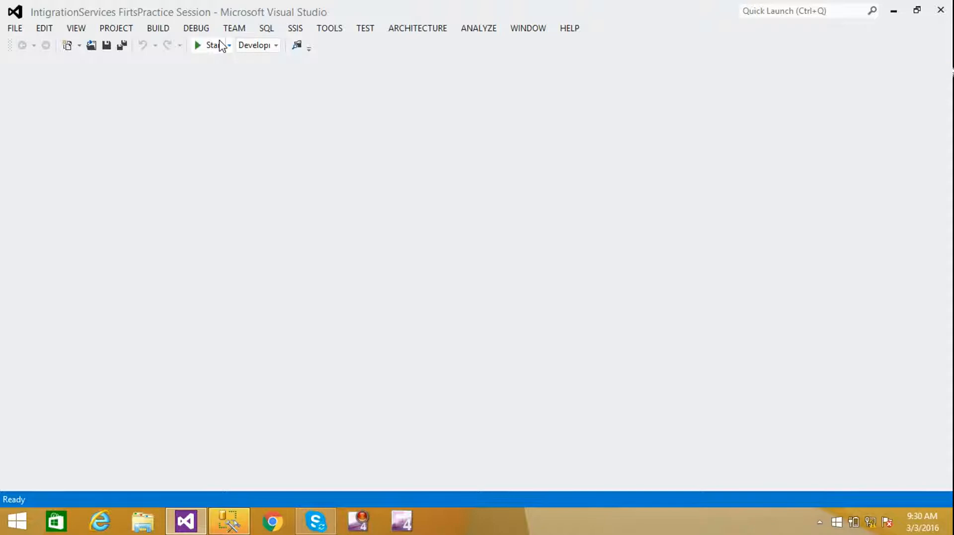
{"action": "left_click", "coordinate": [76, 28]}
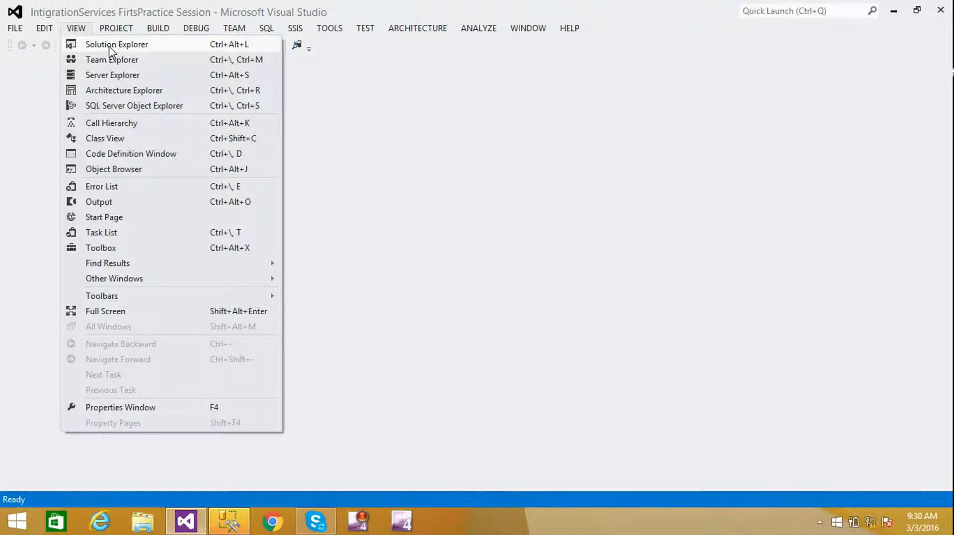
{"action": "left_click", "coordinate": [114, 47]}
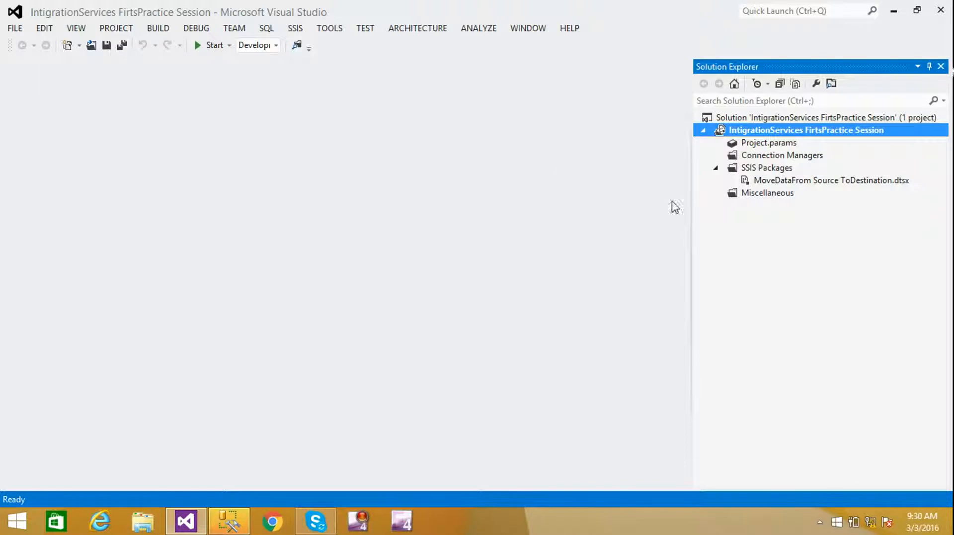
{"action": "left_click_drag", "start_coordinate": [692, 225], "coordinate": [754, 226]}
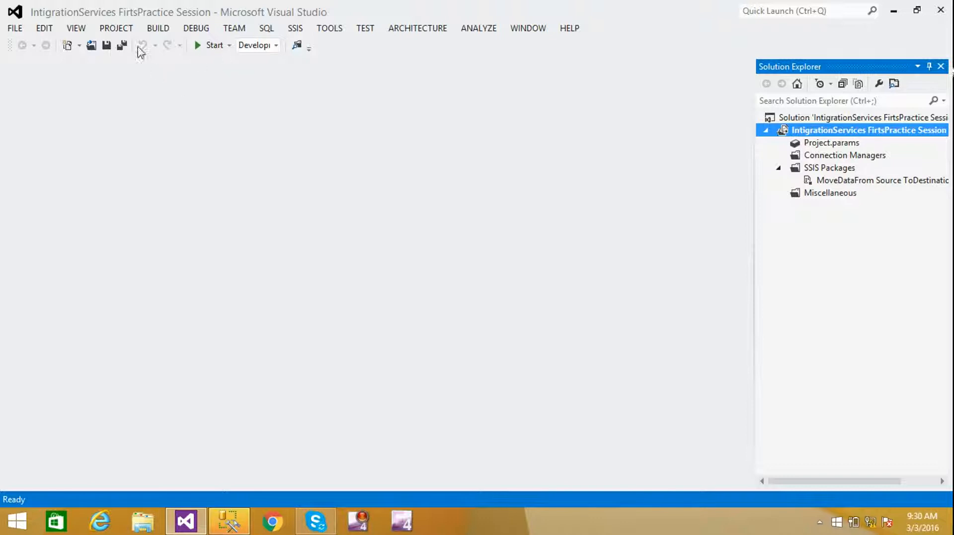
- Browse the VIEW and SSIS menus, then open 'MoveDataFrom Source ToDestination.dtsx' in the designer
{"action": "left_click", "coordinate": [76, 29]}
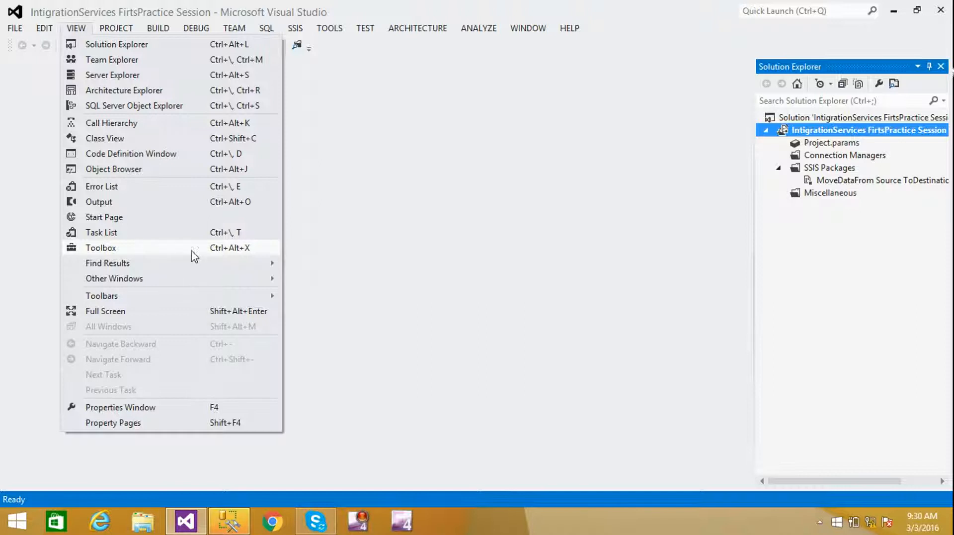
{"action": "left_click", "coordinate": [409, 198]}
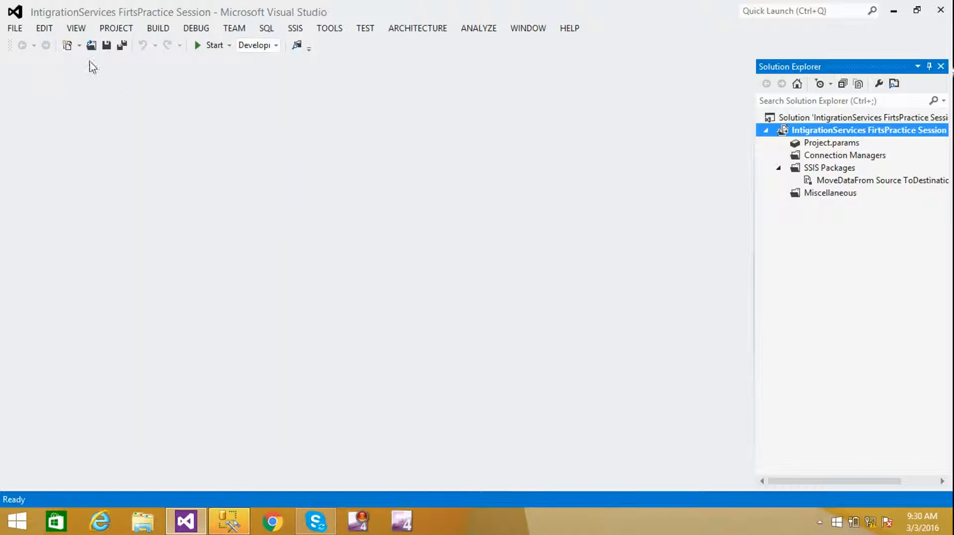
{"action": "left_click", "coordinate": [296, 29]}
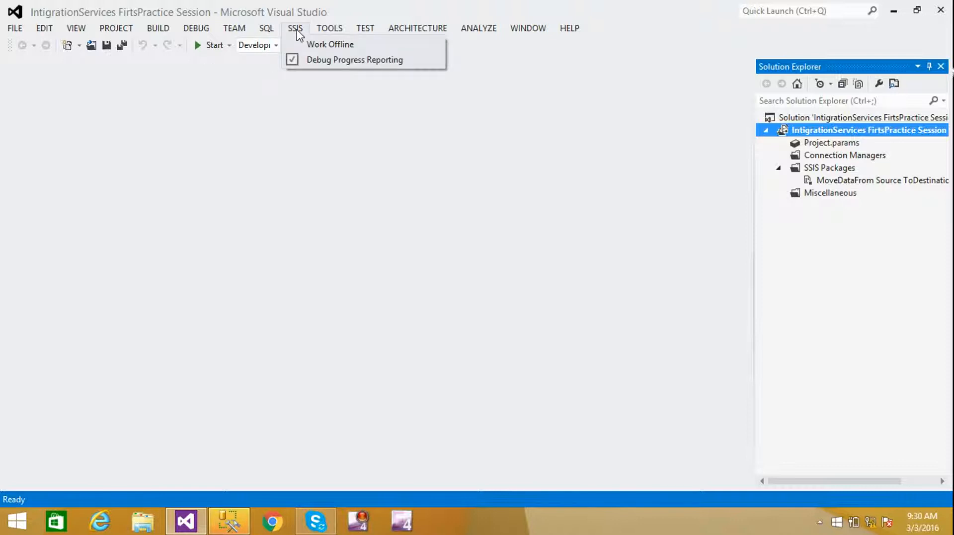
{"action": "left_click", "coordinate": [232, 172]}
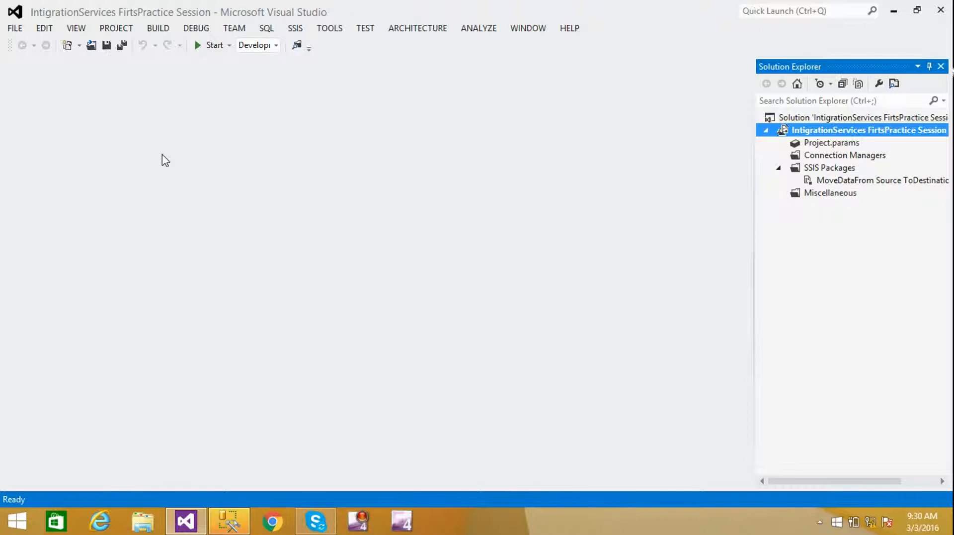
{"action": "left_click", "coordinate": [857, 184]}
{"action": "double_click", "coordinate": [851, 182]}
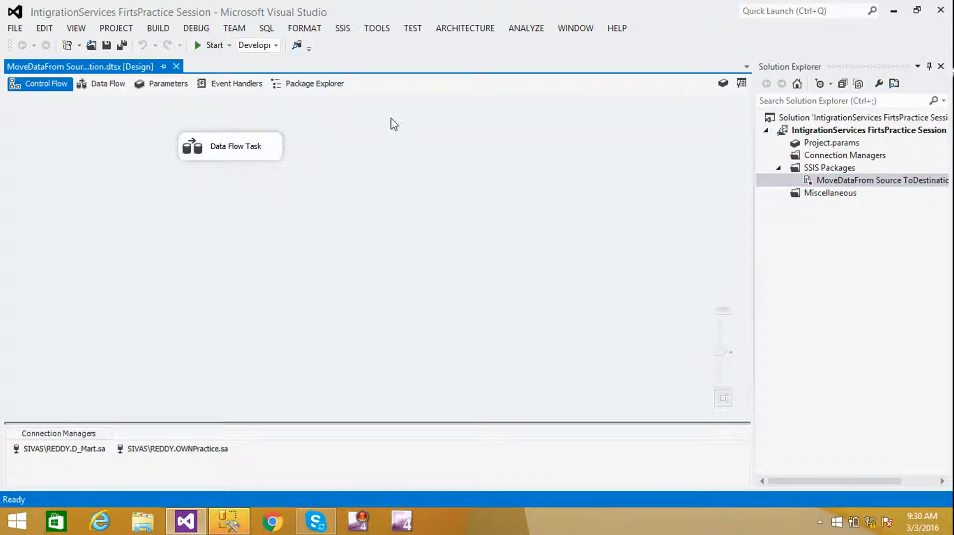
- Show the SSIS Toolbox from the SSIS menu beside the package's control flow
{"action": "left_click", "coordinate": [316, 85]}
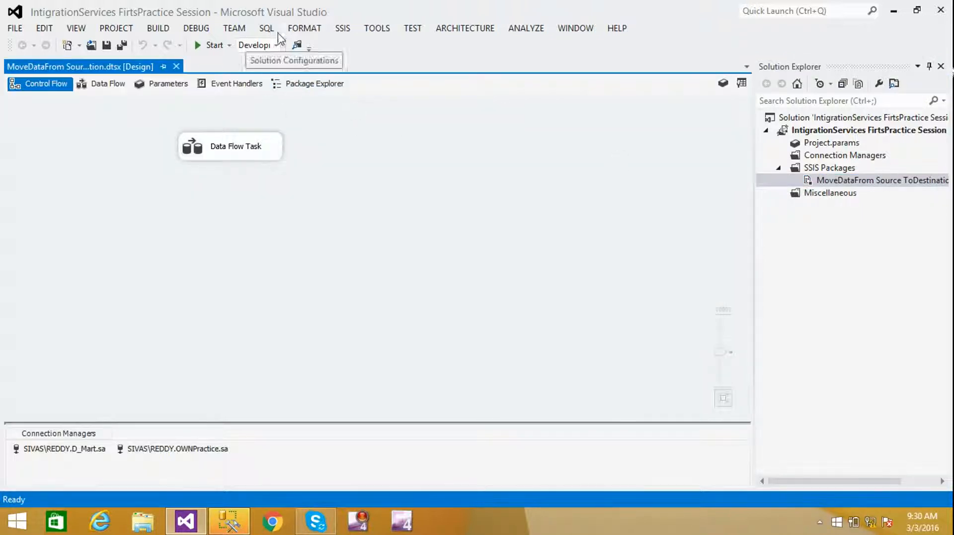
{"action": "left_click", "coordinate": [343, 31]}
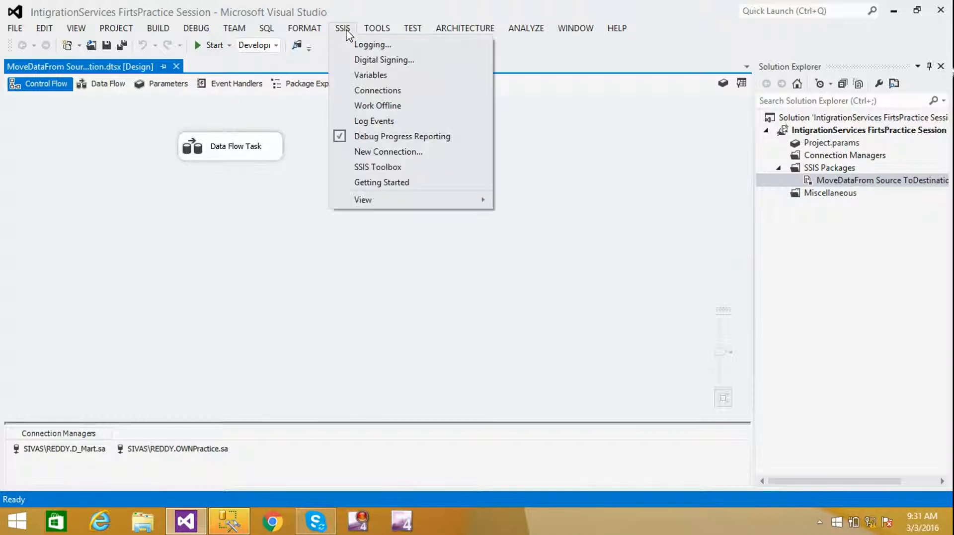
{"action": "left_click", "coordinate": [378, 169]}
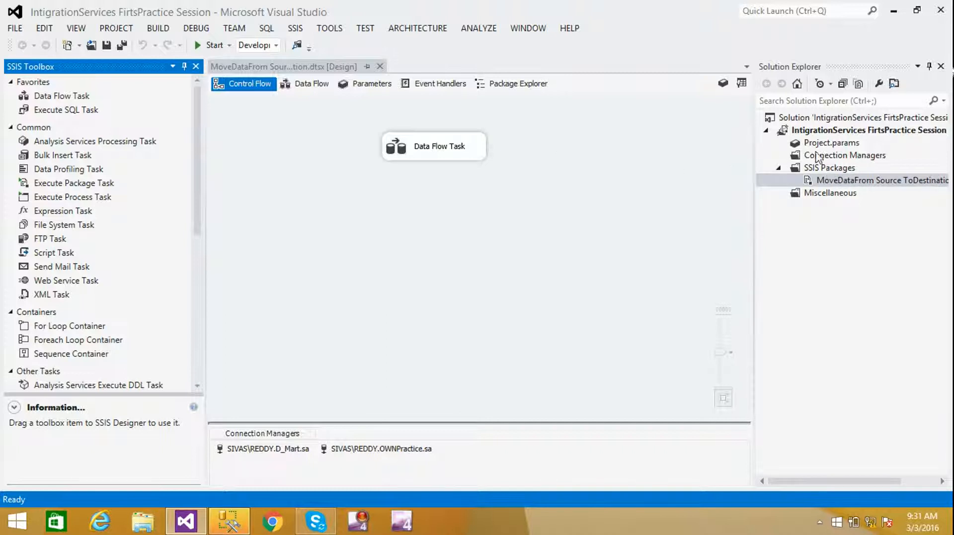
{"action": "left_click", "coordinate": [833, 132]}
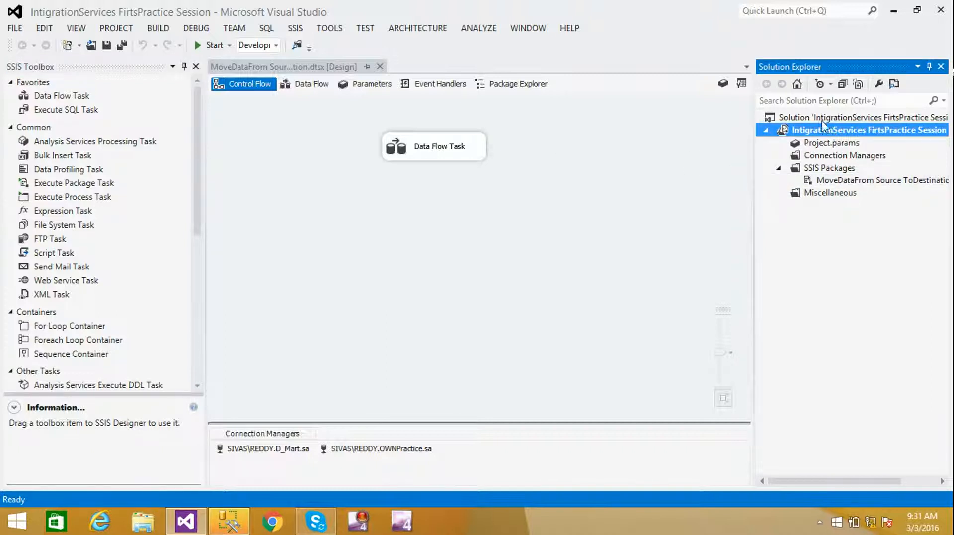
{"action": "left_click", "coordinate": [820, 121]}
{"action": "right_click", "coordinate": [819, 124]}
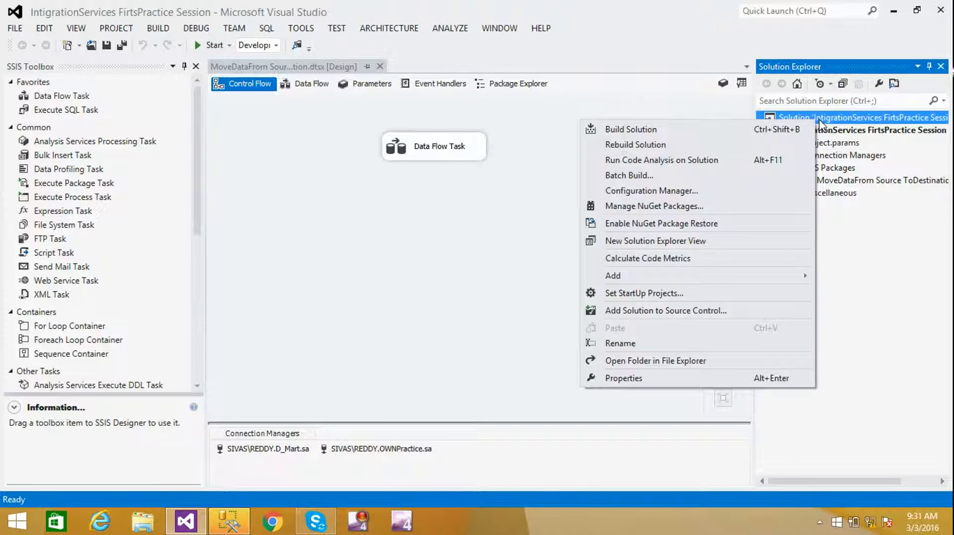
{"action": "mouse_move", "coordinate": [650, 280]}
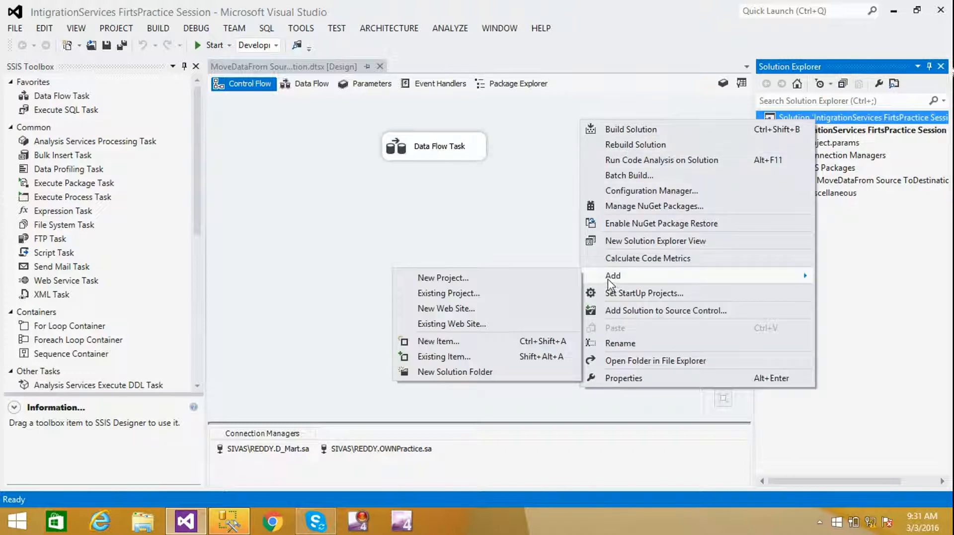
{"action": "left_click", "coordinate": [877, 276]}
{"action": "left_click", "coordinate": [819, 170]}
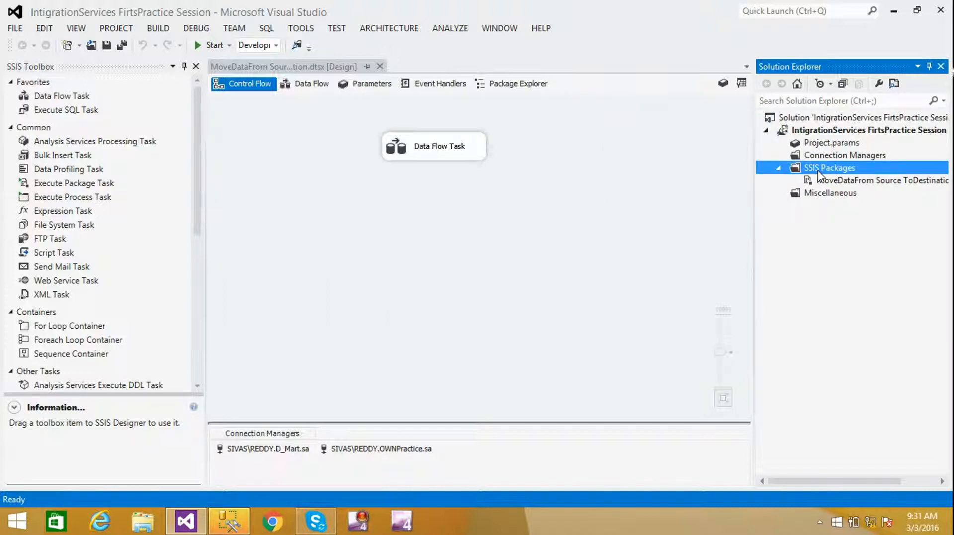
{"action": "right_click", "coordinate": [818, 174]}
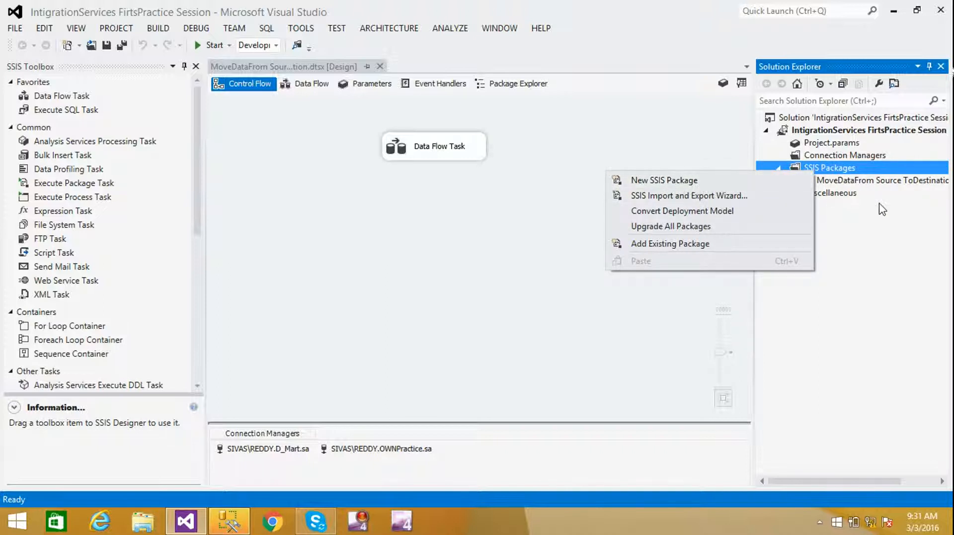
{"action": "left_click", "coordinate": [890, 242]}
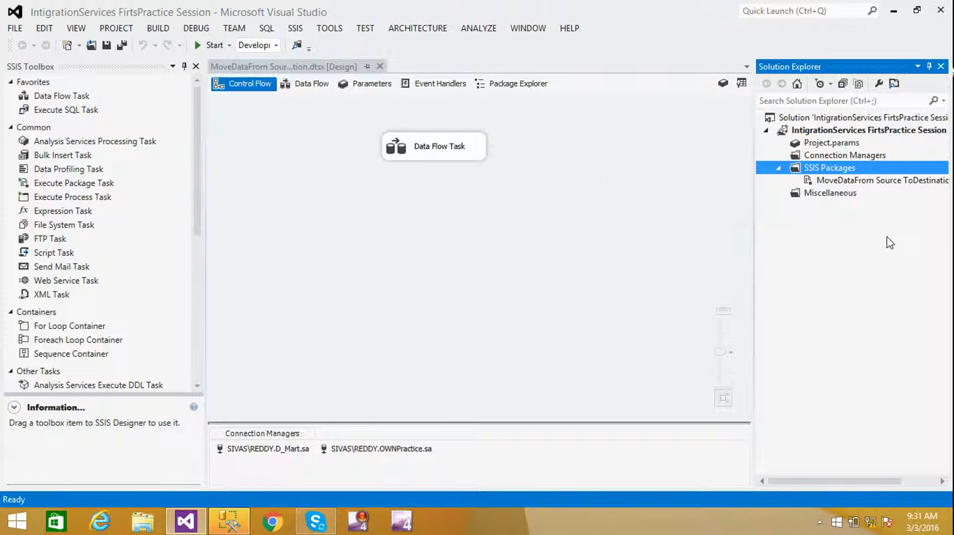
{"action": "left_click", "coordinate": [842, 182]}
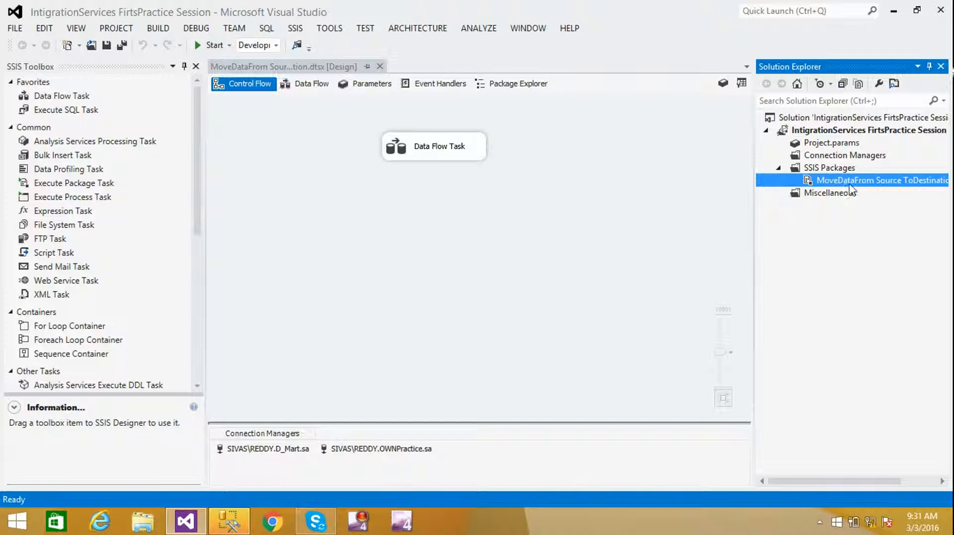
{"action": "left_click", "coordinate": [388, 263]}
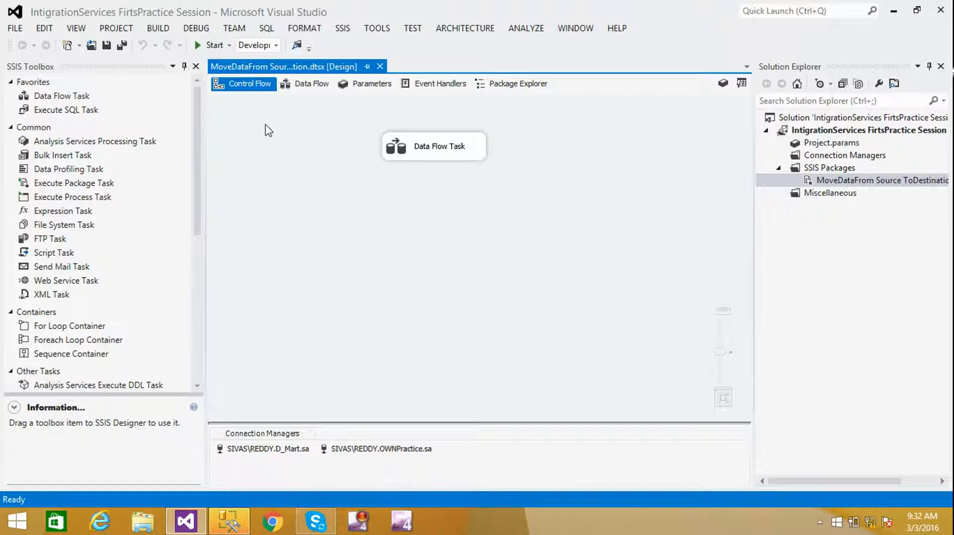
- Switch between Data Flow and Control Flow, ending on Control Flow with the Data Flow Task deselected
{"action": "left_click", "coordinate": [305, 83]}
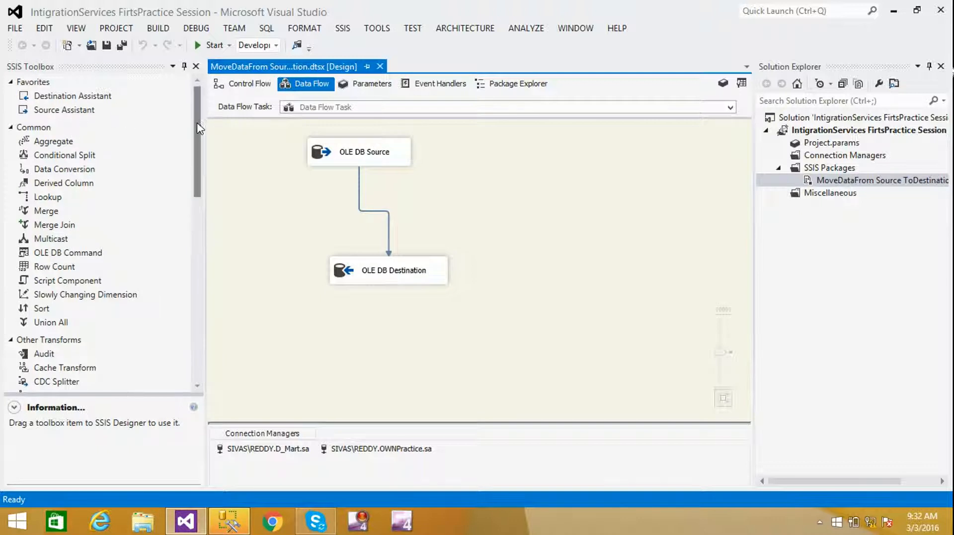
{"action": "left_click_drag", "start_coordinate": [196, 129], "coordinate": [183, 112]}
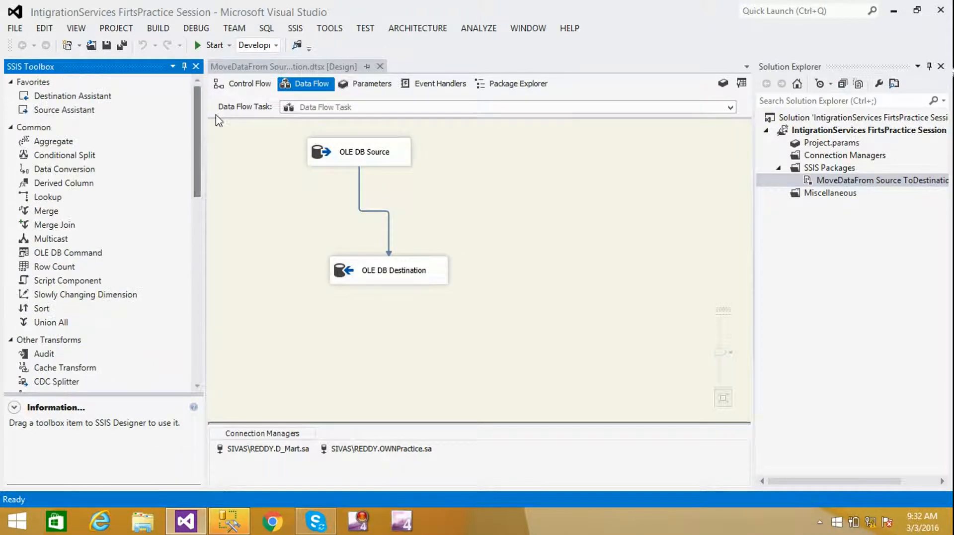
{"action": "left_click", "coordinate": [248, 85]}
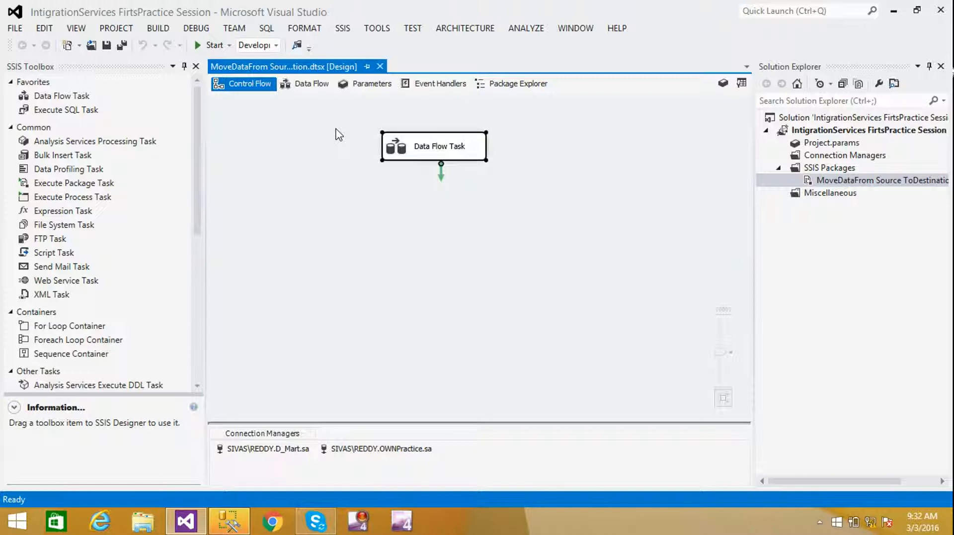
{"action": "left_click", "coordinate": [308, 85]}
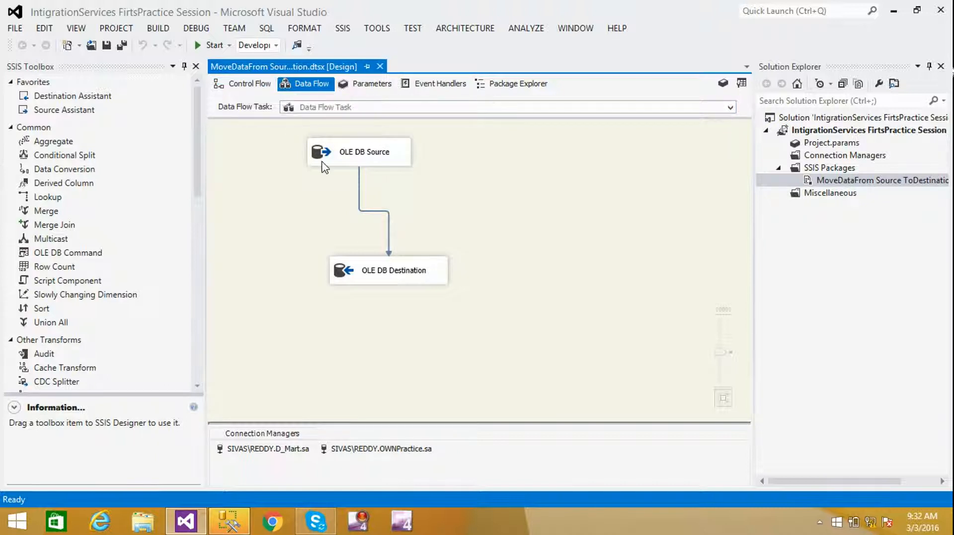
{"action": "left_click", "coordinate": [251, 86]}
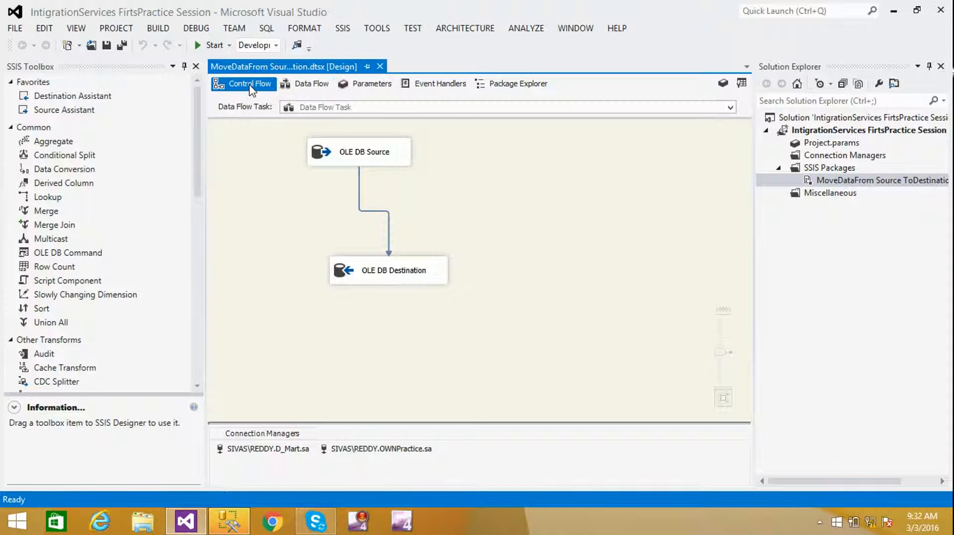
{"action": "left_click", "coordinate": [309, 87]}
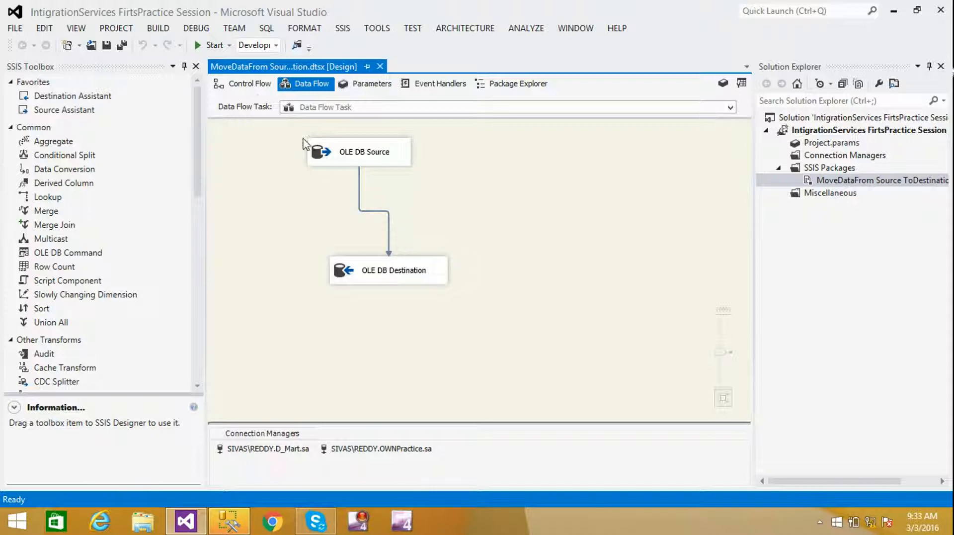
{"action": "left_click", "coordinate": [245, 85]}
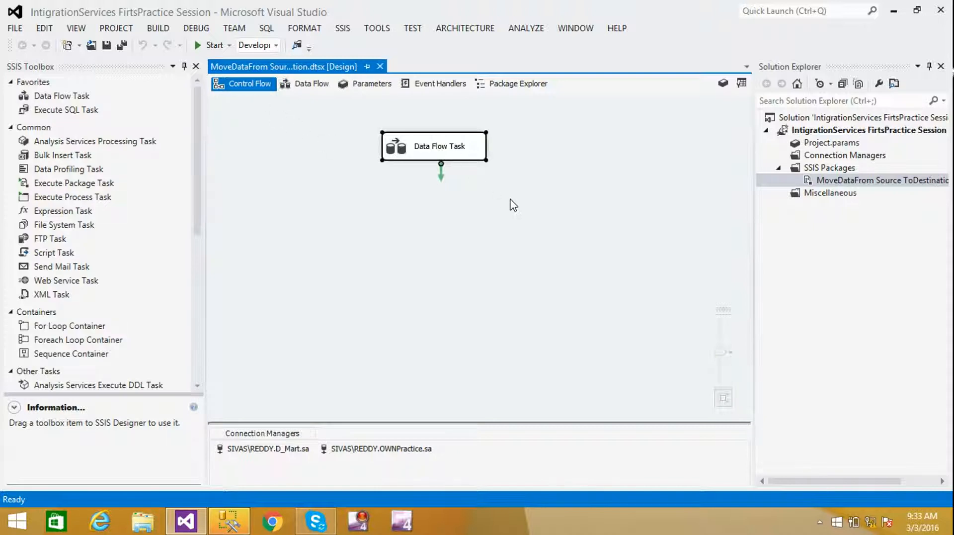
{"action": "left_click", "coordinate": [454, 229]}
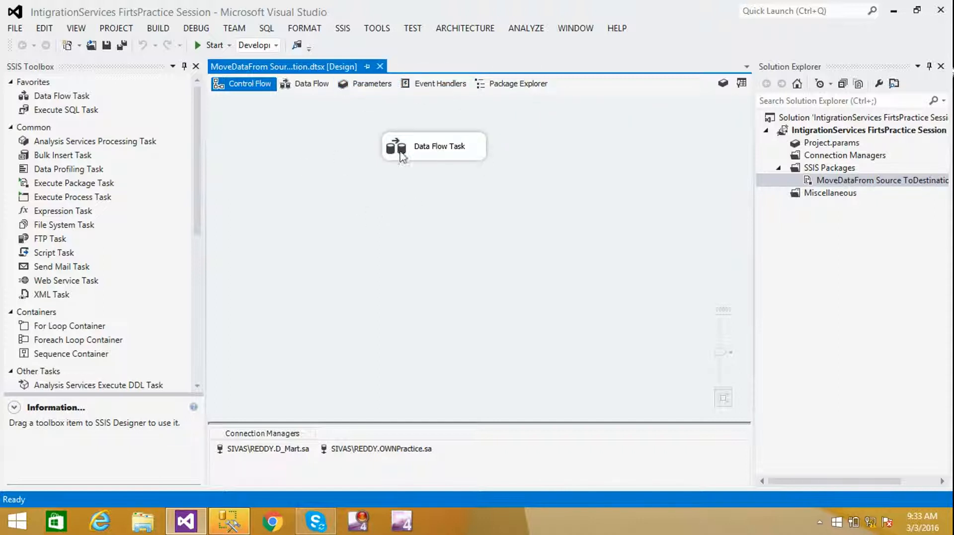
- Move the Data Flow Task further left on the Control Flow canvas and scroll the SSIS Toolbox
{"action": "left_click_drag", "start_coordinate": [436, 155], "coordinate": [354, 161]}
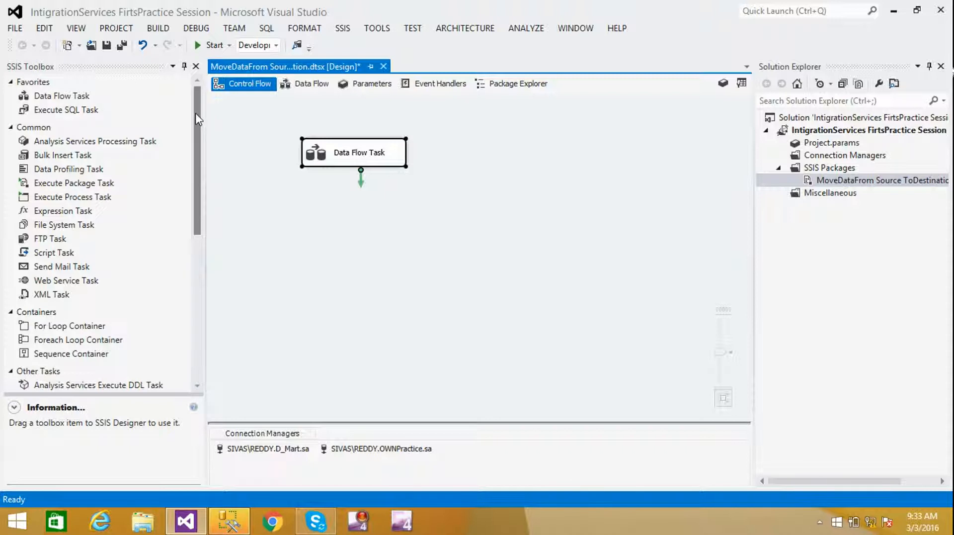
{"action": "left_click_drag", "start_coordinate": [197, 121], "coordinate": [199, 93]}
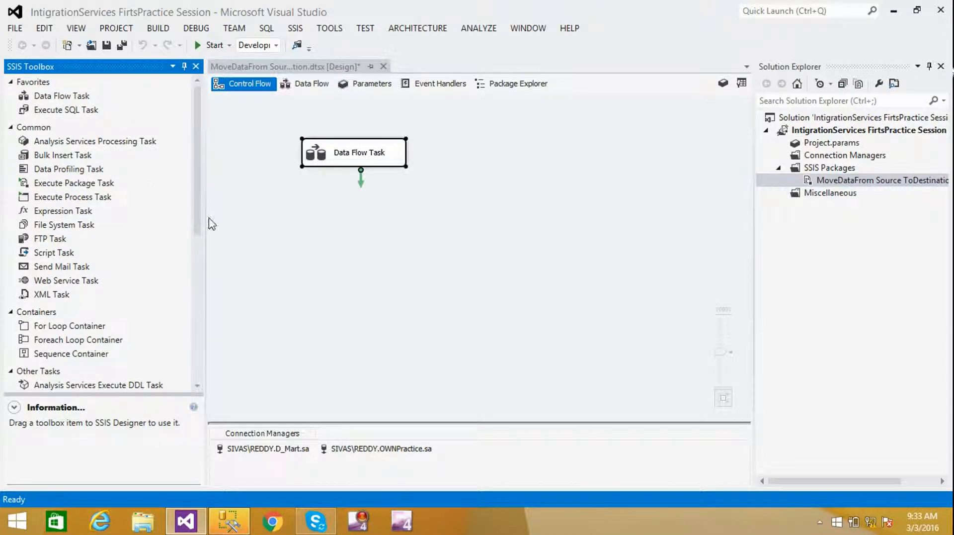
{"action": "left_click_drag", "start_coordinate": [199, 197], "coordinate": [194, 159]}
- Shift the Data Flow Task right on Control Flow, then display its OLE DB Source-to-Destination data flow
{"action": "left_click", "coordinate": [311, 89]}
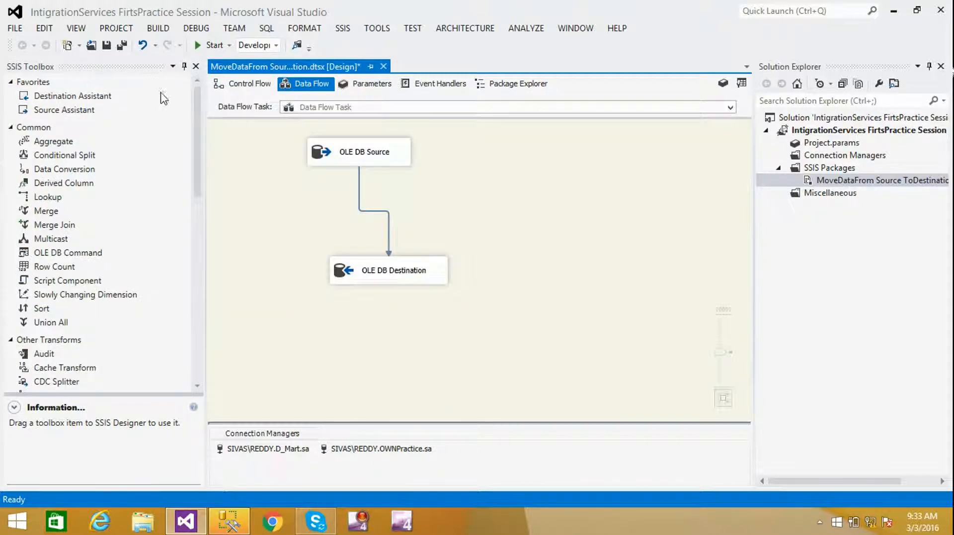
{"action": "mouse_move", "coordinate": [198, 104]}
{"action": "left_mouse_down"}
{"action": "mouse_move", "coordinate": [196, 137]}
{"action": "mouse_move", "coordinate": [191, 100]}
{"action": "mouse_move", "coordinate": [179, 301]}
{"action": "mouse_move", "coordinate": [197, 233]}
{"action": "mouse_move", "coordinate": [193, 89]}
{"action": "left_mouse_up"}
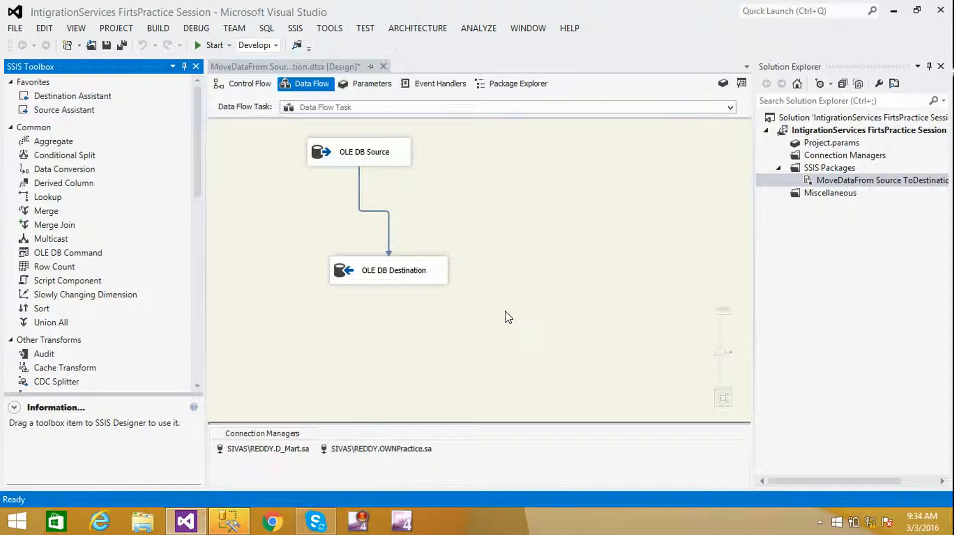
{"action": "left_click", "coordinate": [246, 84]}
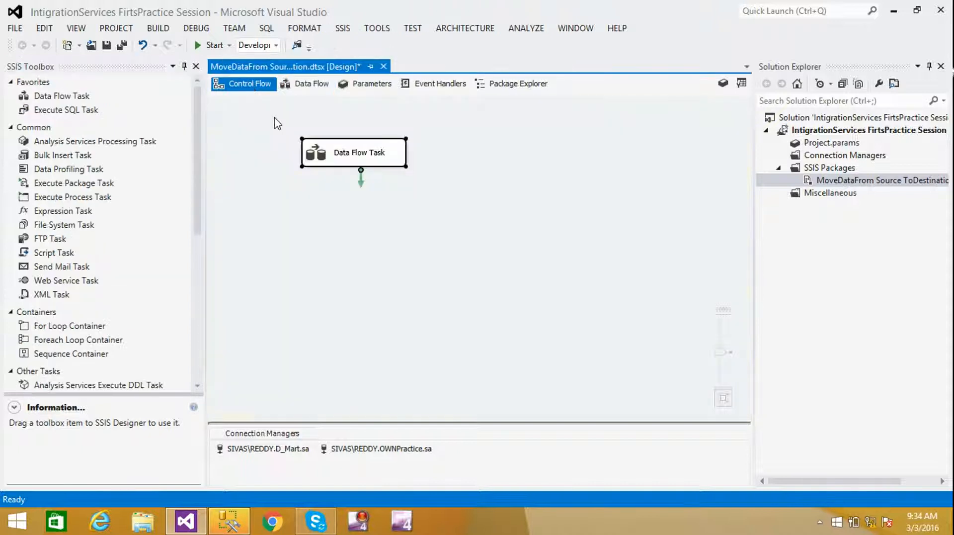
{"action": "left_click", "coordinate": [446, 196]}
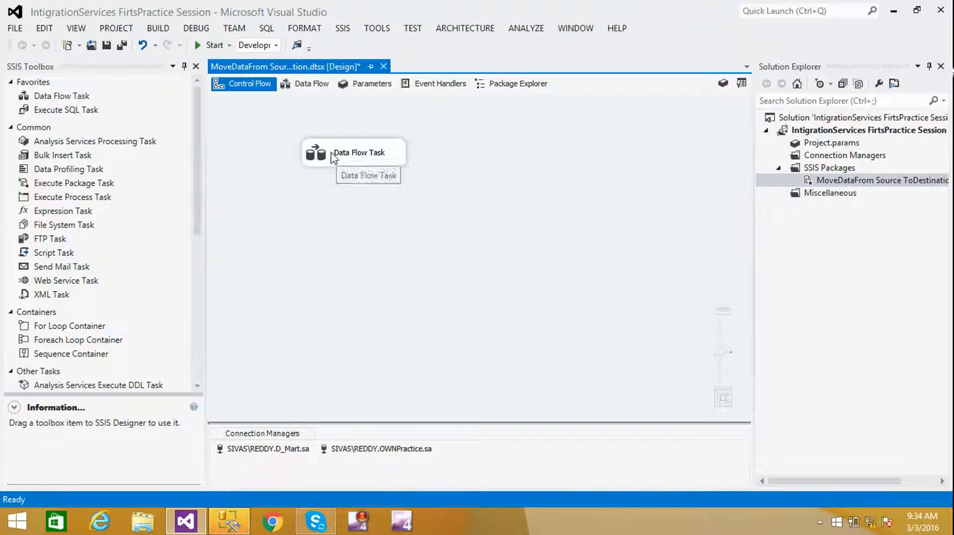
{"action": "left_click_drag", "start_coordinate": [361, 159], "coordinate": [467, 159]}
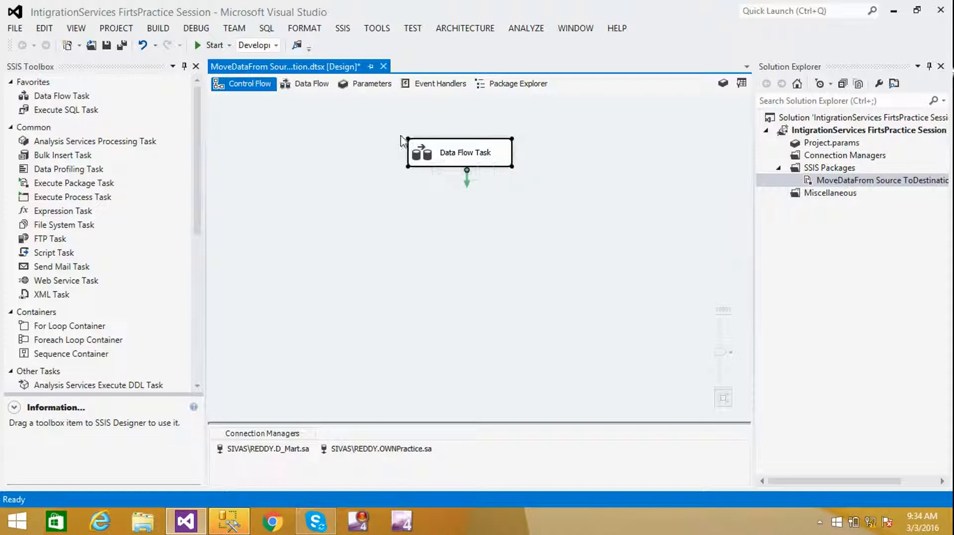
{"action": "left_click", "coordinate": [305, 84]}
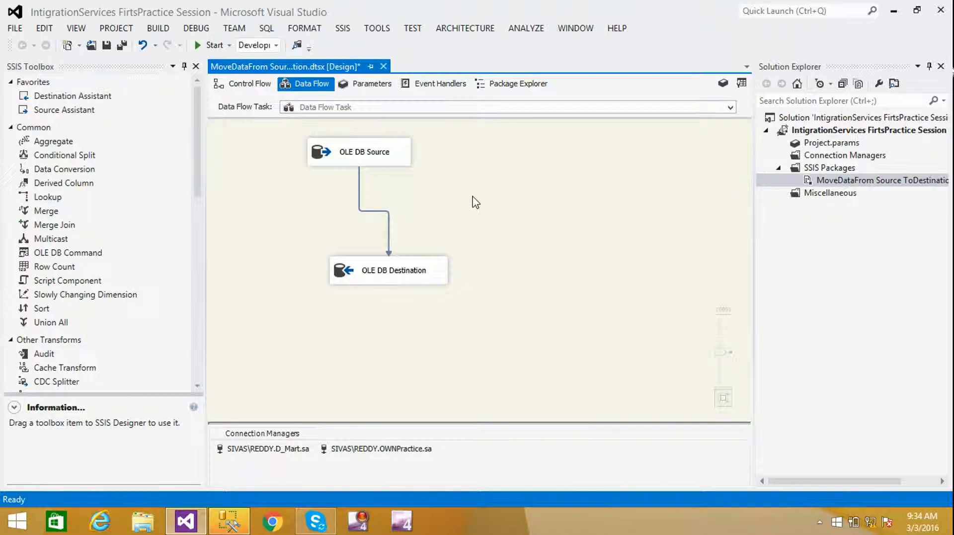
{"action": "left_click", "coordinate": [808, 171]}
- Create a new SSIS package, Package1.dtsx, and add an empty Data Flow Task from its Data Flow tab
{"action": "right_click", "coordinate": [809, 171]}
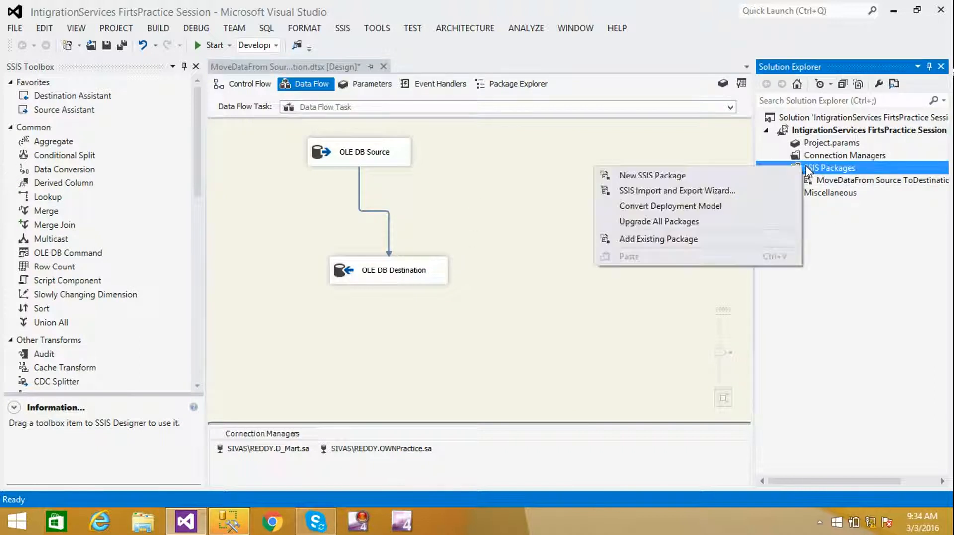
{"action": "left_click", "coordinate": [694, 179]}
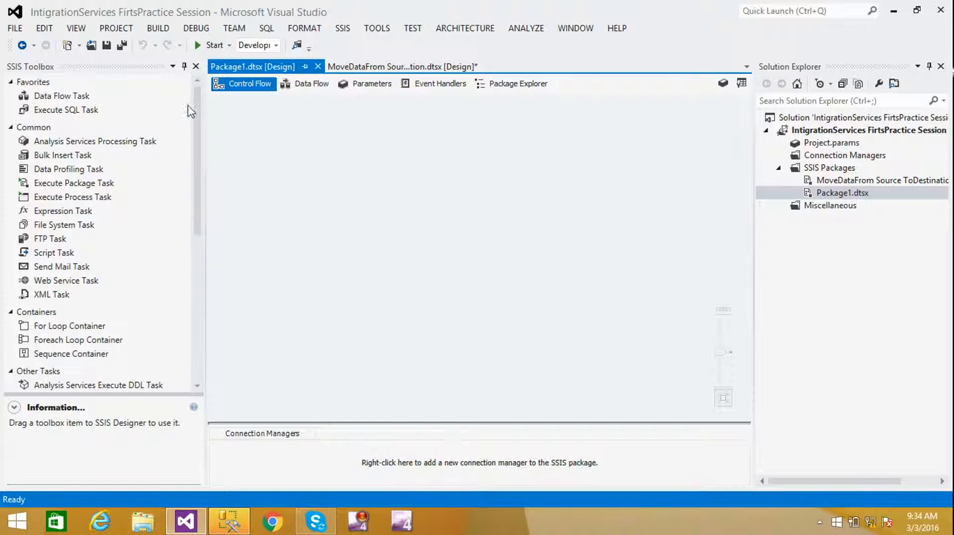
{"action": "left_click", "coordinate": [312, 86]}
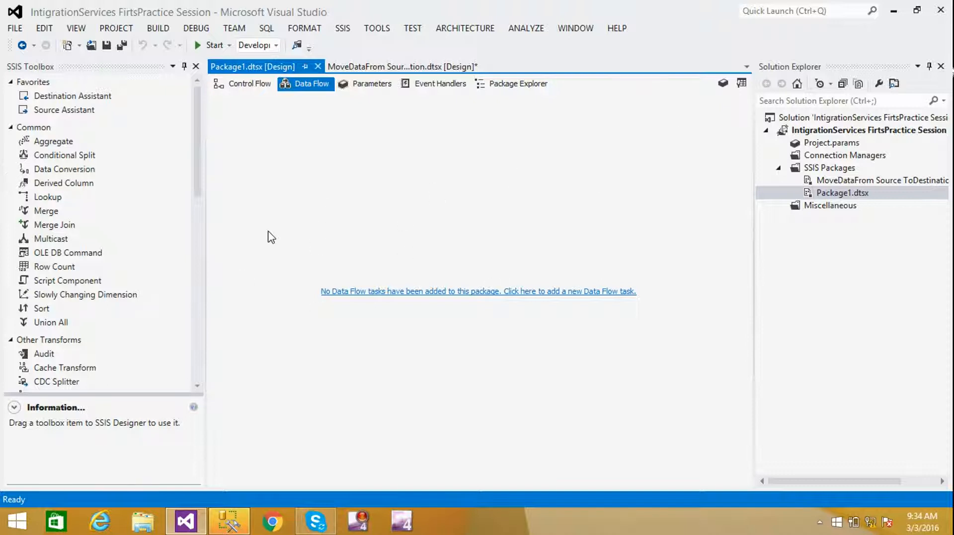
{"action": "left_click", "coordinate": [241, 88]}
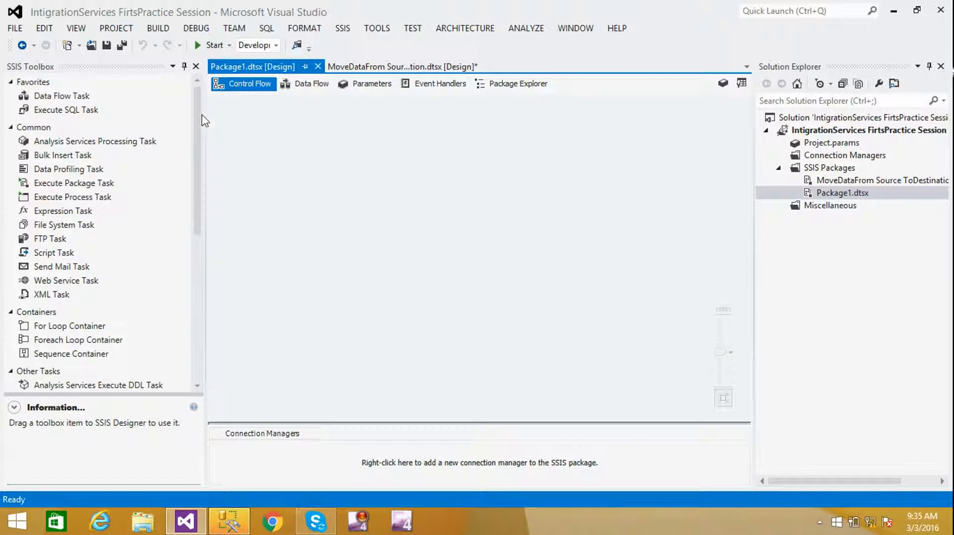
{"action": "left_click", "coordinate": [307, 88]}
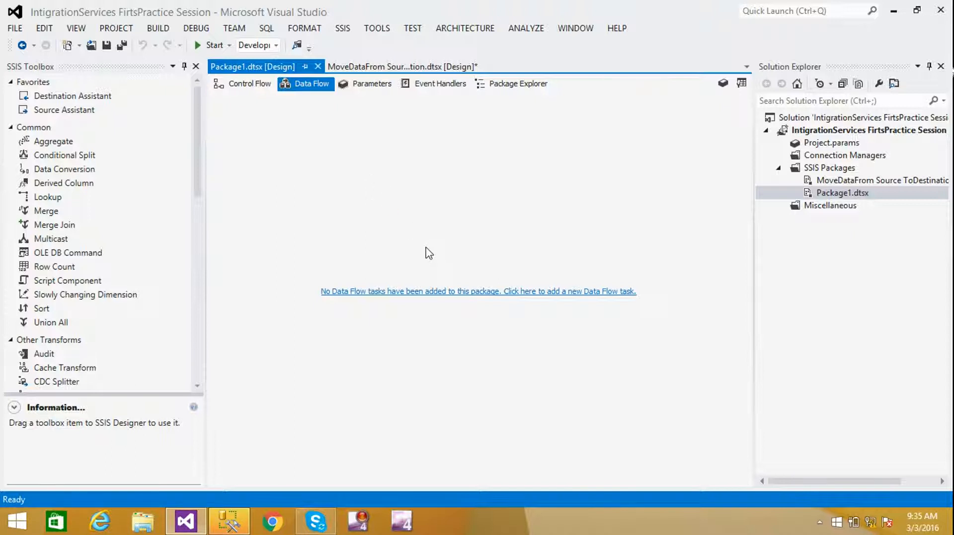
{"action": "left_click", "coordinate": [447, 292]}
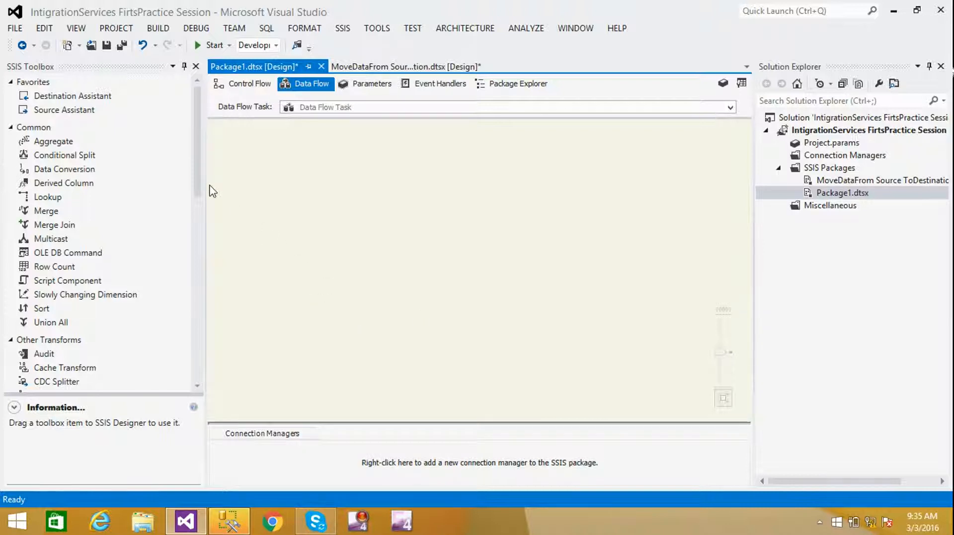
- Drag an OLE DB Source from the toolbox's Other Sources onto Package1's data flow, near the canvas top
{"action": "left_click", "coordinate": [197, 122]}
{"action": "left_click_drag", "start_coordinate": [199, 127], "coordinate": [198, 315]}
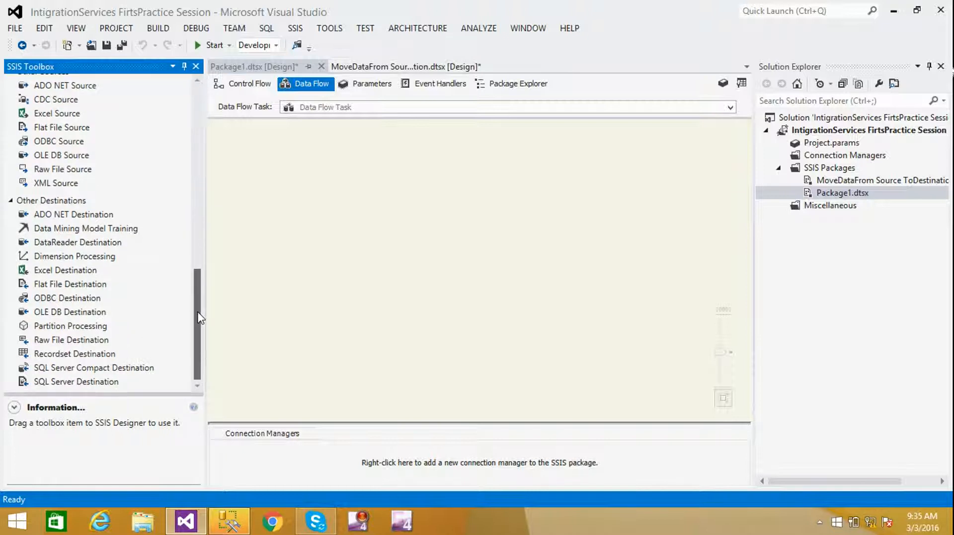
{"action": "left_click", "coordinate": [51, 157]}
{"action": "left_click_drag", "start_coordinate": [51, 157], "coordinate": [356, 169]}
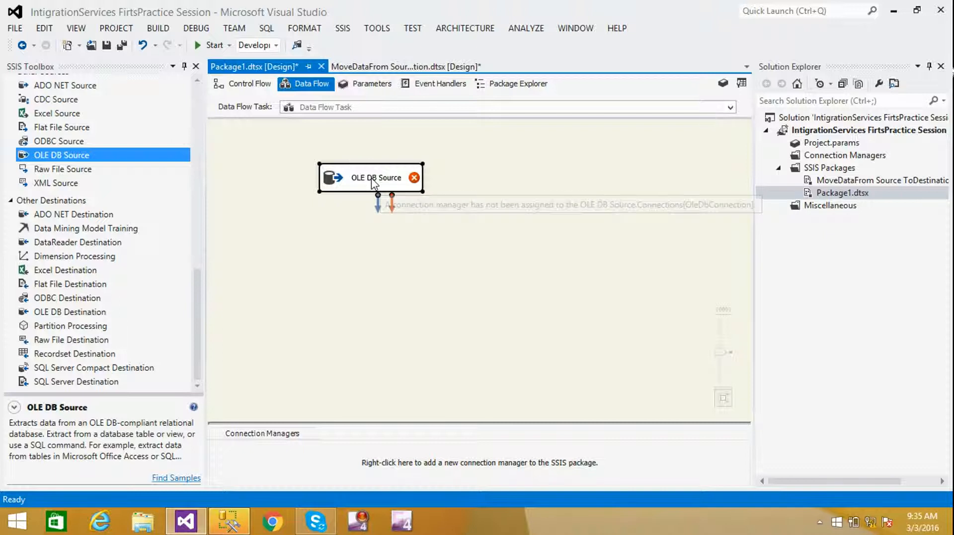
{"action": "left_click_drag", "start_coordinate": [373, 184], "coordinate": [431, 164]}
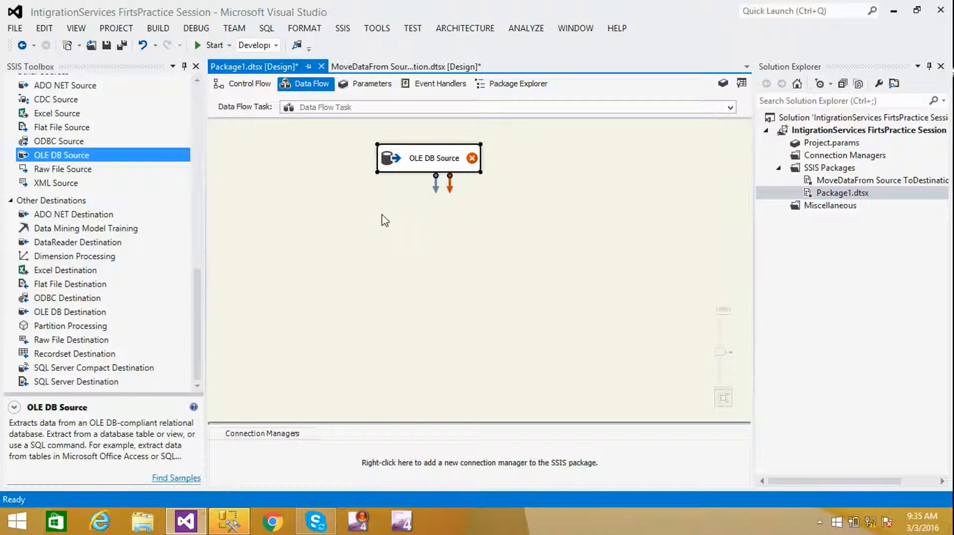
{"action": "left_click", "coordinate": [344, 247]}
{"action": "left_click_drag", "start_coordinate": [430, 160], "coordinate": [433, 146]}
{"action": "left_click", "coordinate": [448, 244]}
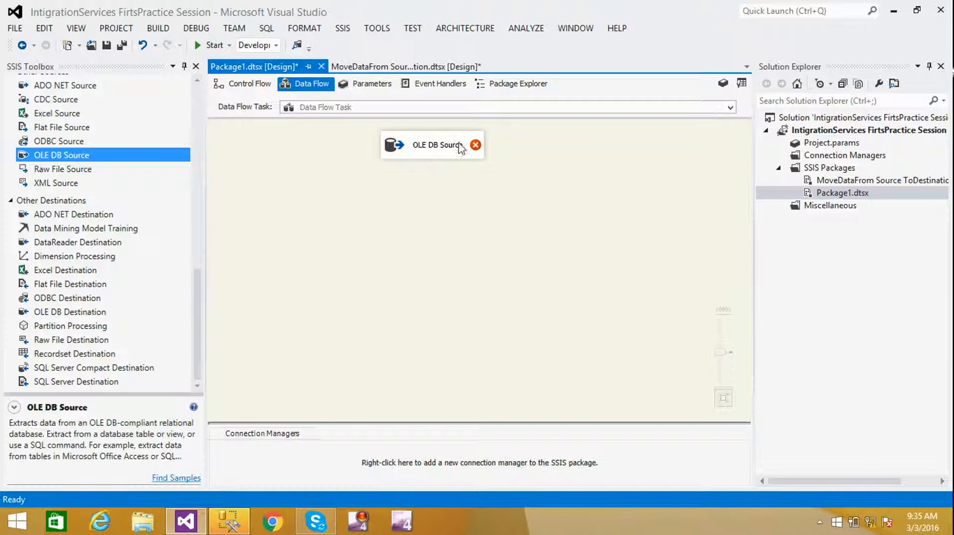
{"action": "mouse_move", "coordinate": [491, 154]}
- Open the OLE DB Source editor and start a new OLE DB connection manager
{"action": "double_click", "coordinate": [430, 148]}
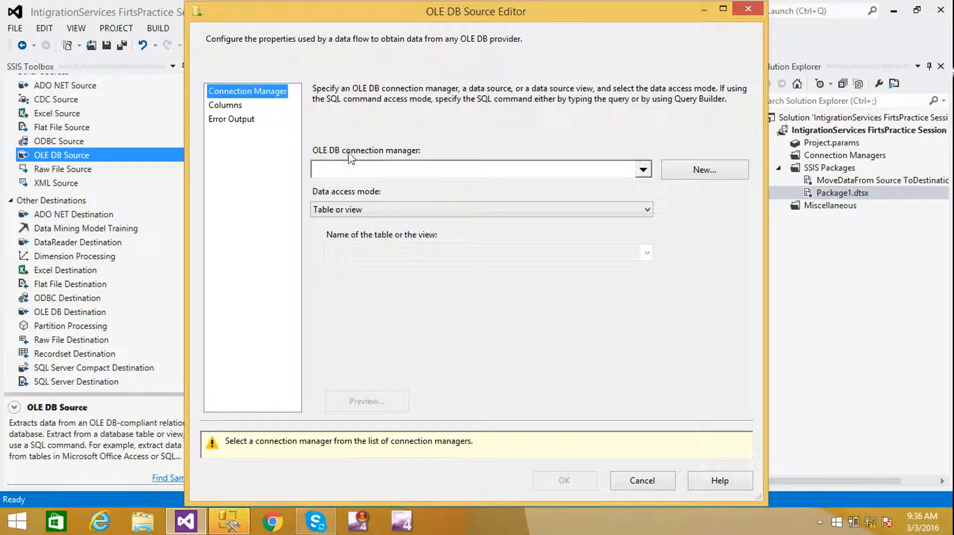
{"action": "left_click", "coordinate": [643, 171]}
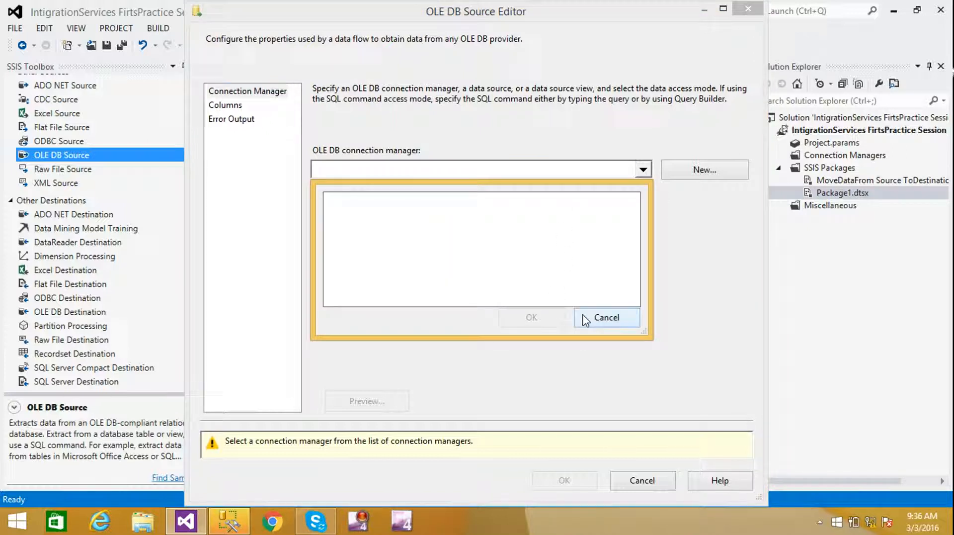
{"action": "left_click", "coordinate": [607, 317]}
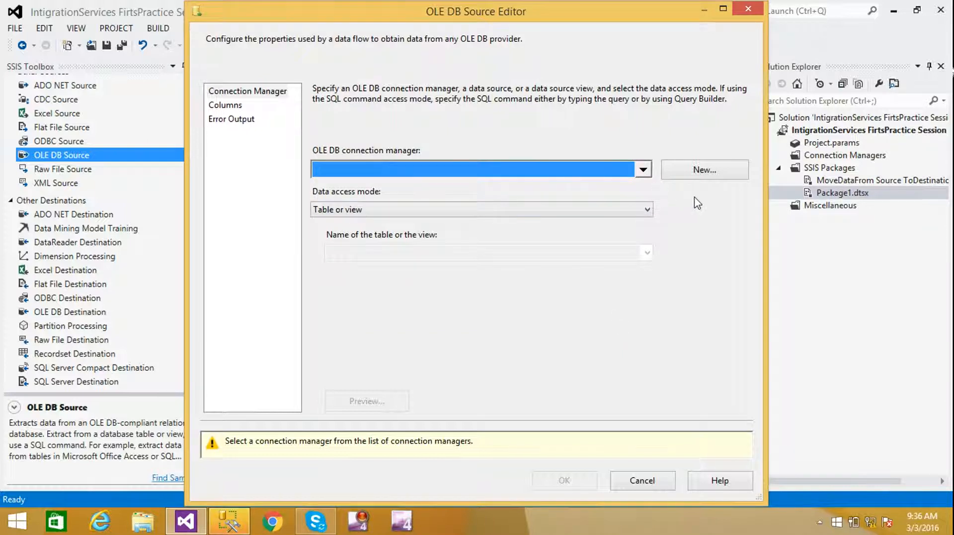
{"action": "left_click", "coordinate": [707, 173]}
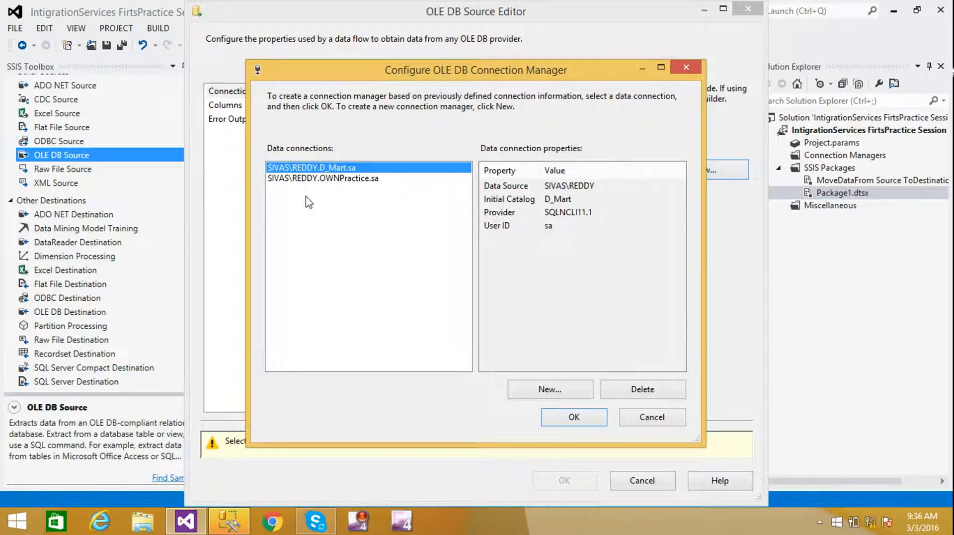
- Delete the existing OWNPractice and D_Mart data connections and begin defining a new connection
{"action": "left_click", "coordinate": [337, 180]}
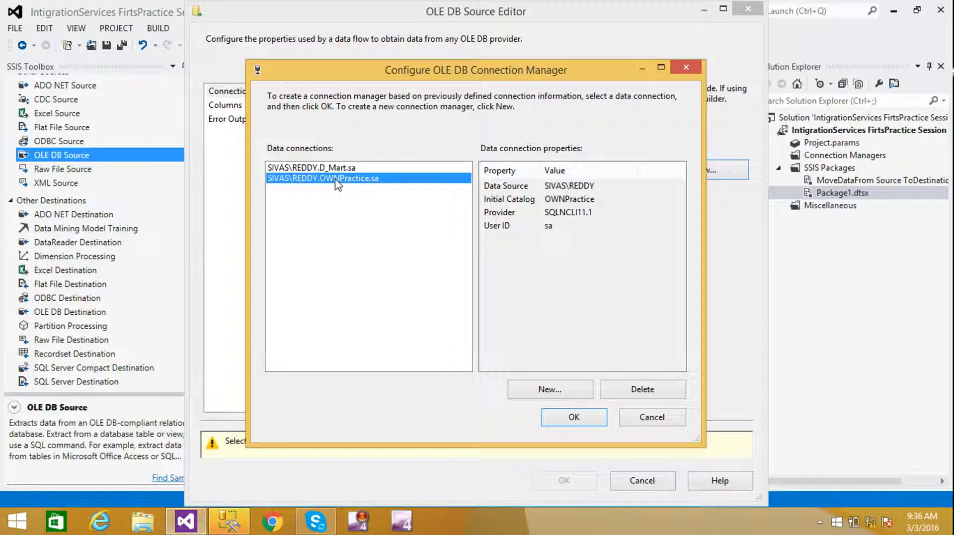
{"action": "left_click", "coordinate": [643, 389]}
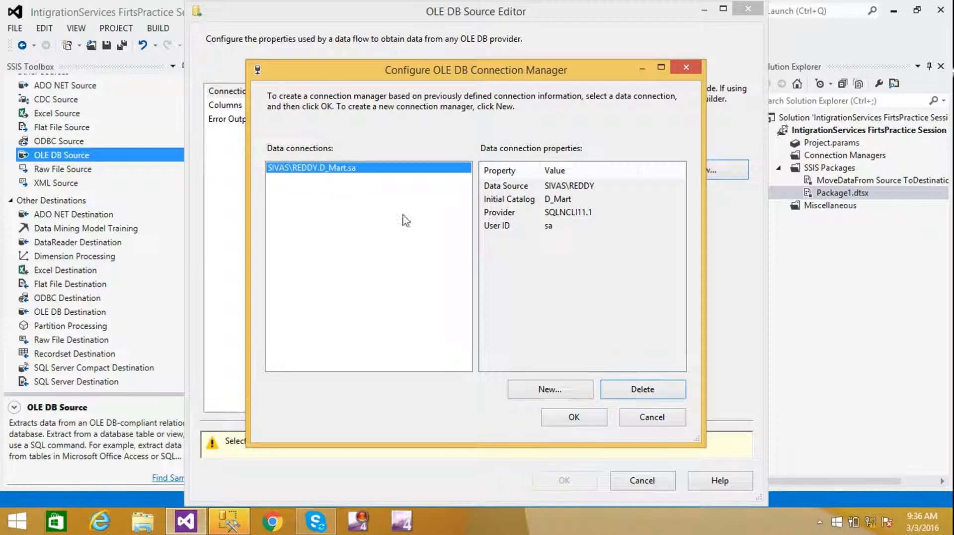
{"action": "left_click", "coordinate": [632, 393]}
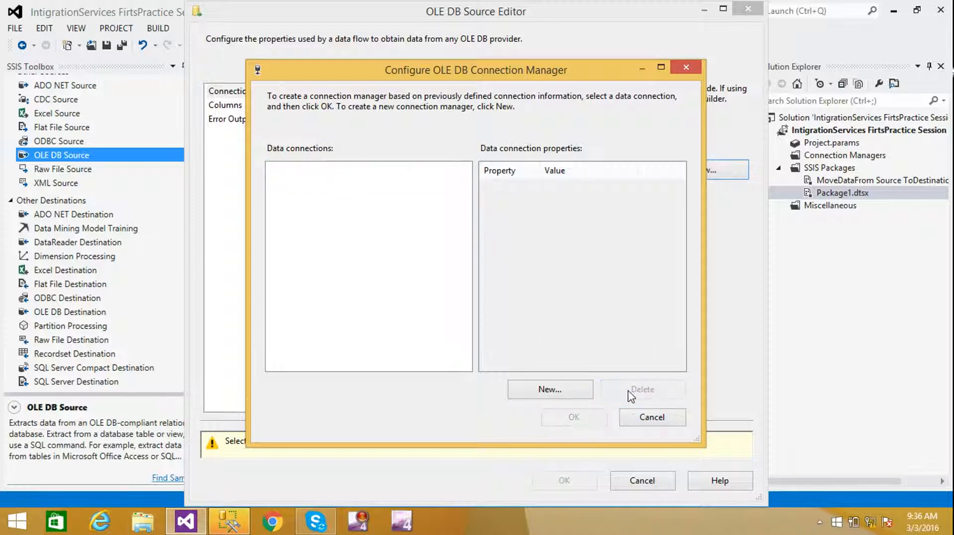
{"action": "left_click", "coordinate": [551, 390]}
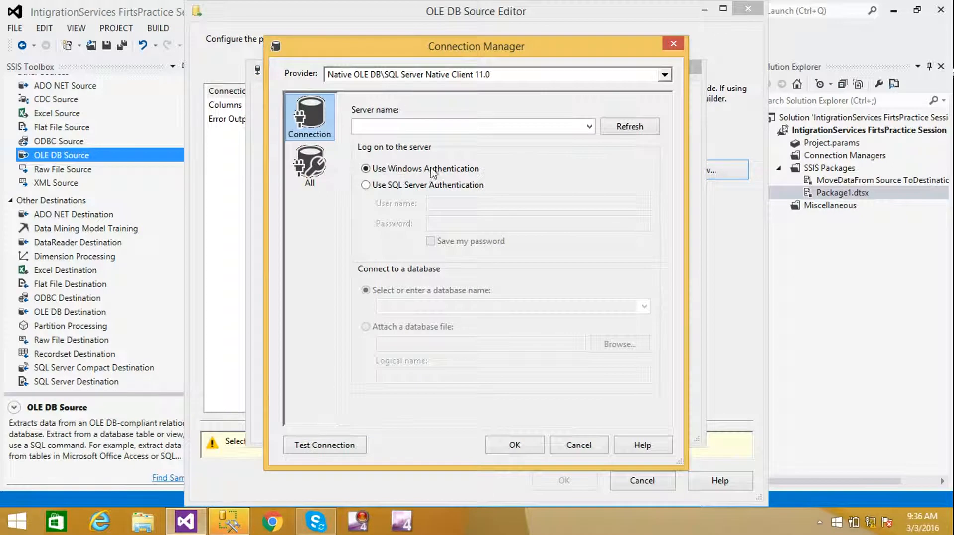
- Paste the server instance name copied from Management Studio and select SQL Server Authentication
{"action": "left_click", "coordinate": [393, 125]}
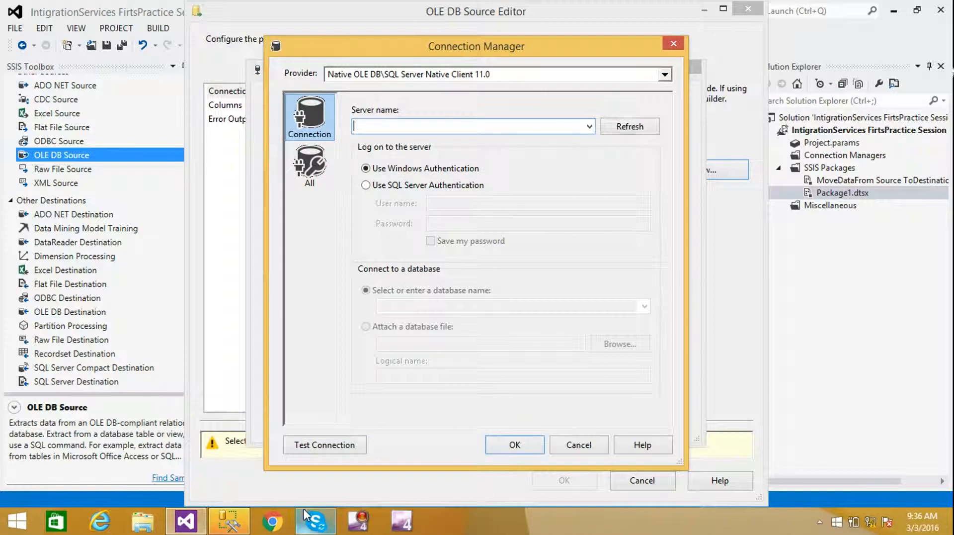
{"action": "left_click", "coordinate": [229, 520]}
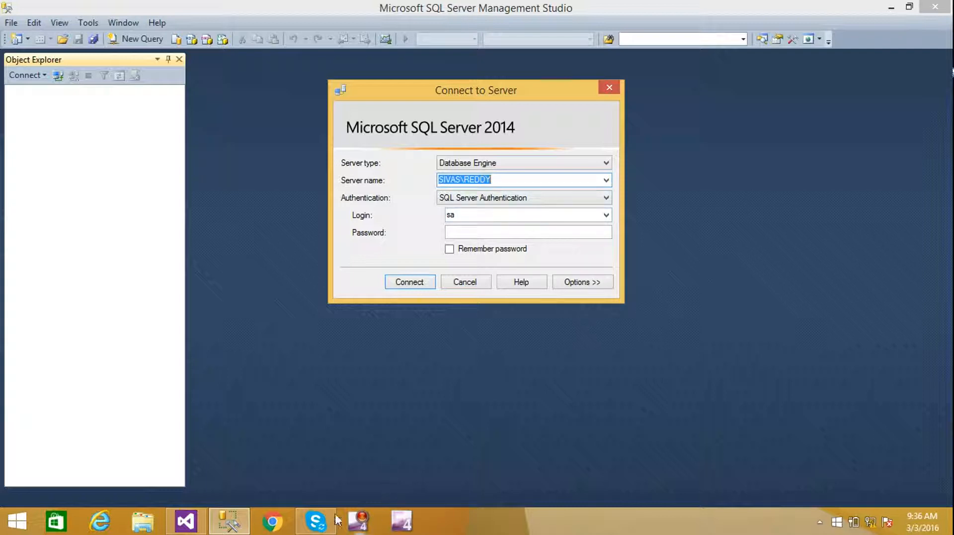
{"action": "left_click", "coordinate": [185, 521]}
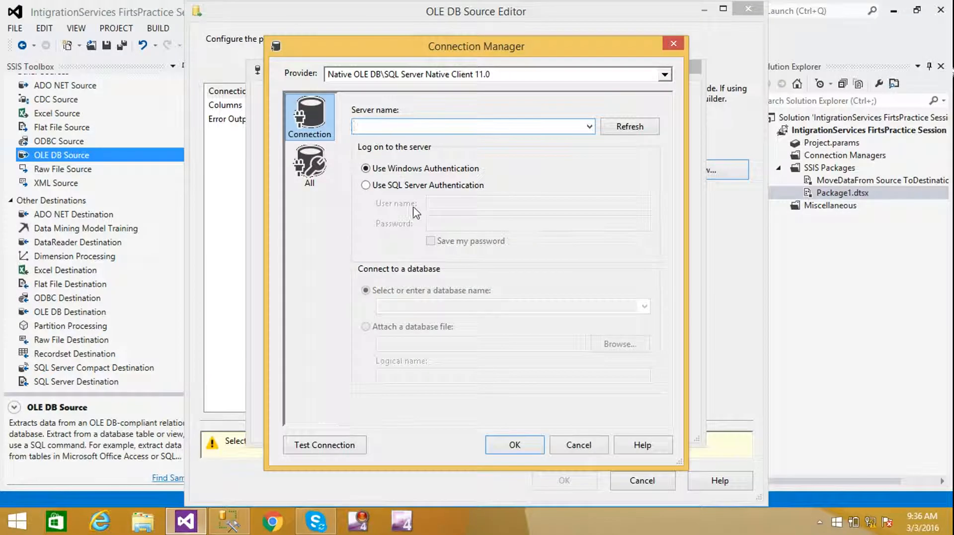
{"action": "type", "text": "SIVAS\\REDDY"}
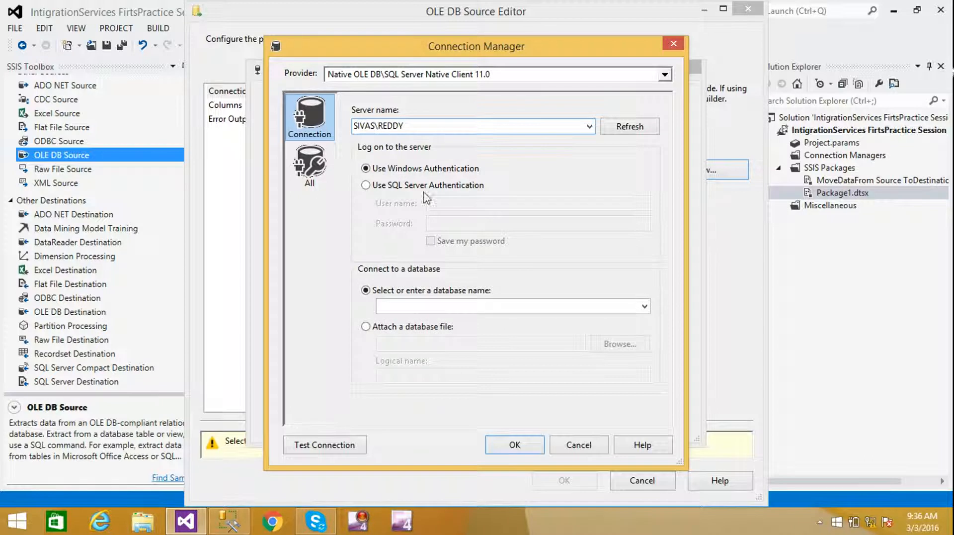
{"action": "left_click", "coordinate": [366, 185]}
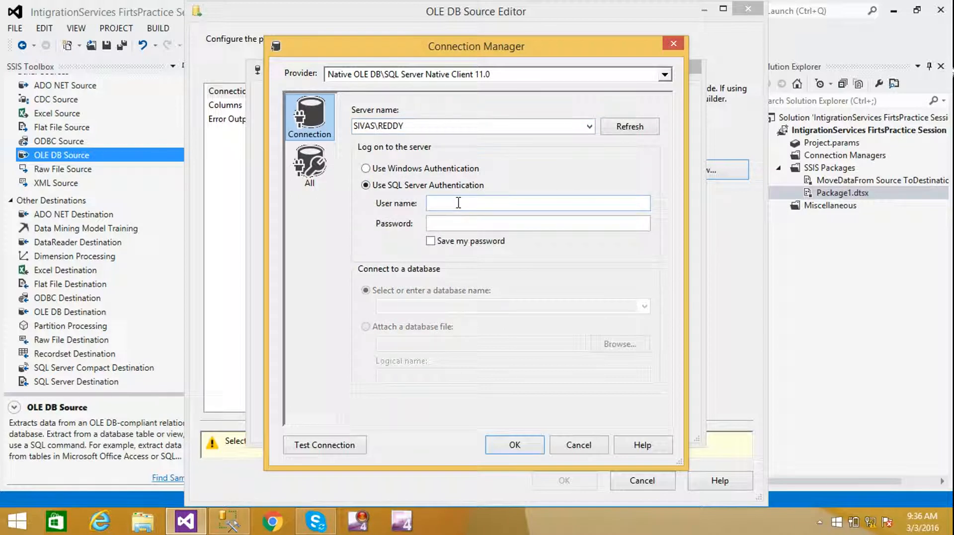
- Enter the SQL login, choose the D_Mart database, test the connection and save it
{"action": "type", "text": "sa"}
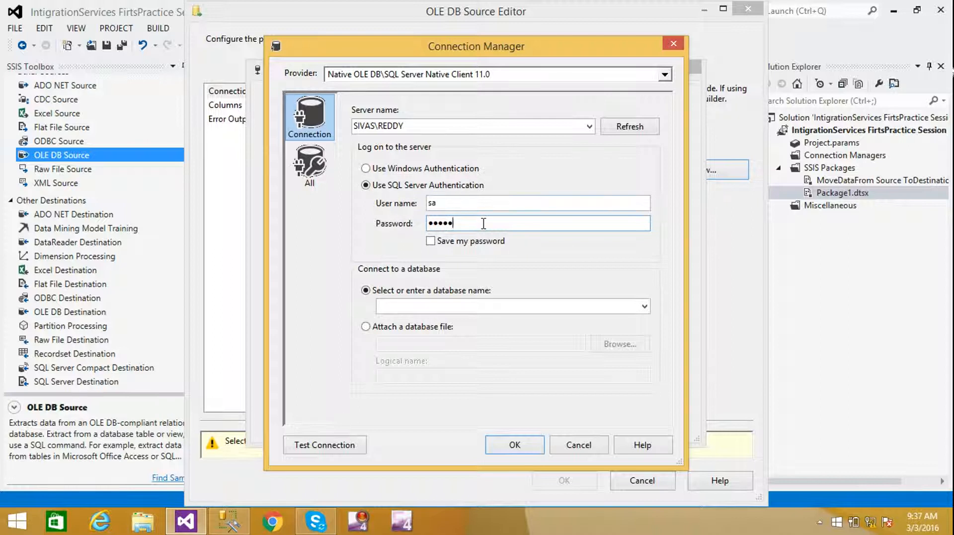
{"action": "left_click", "coordinate": [644, 307]}
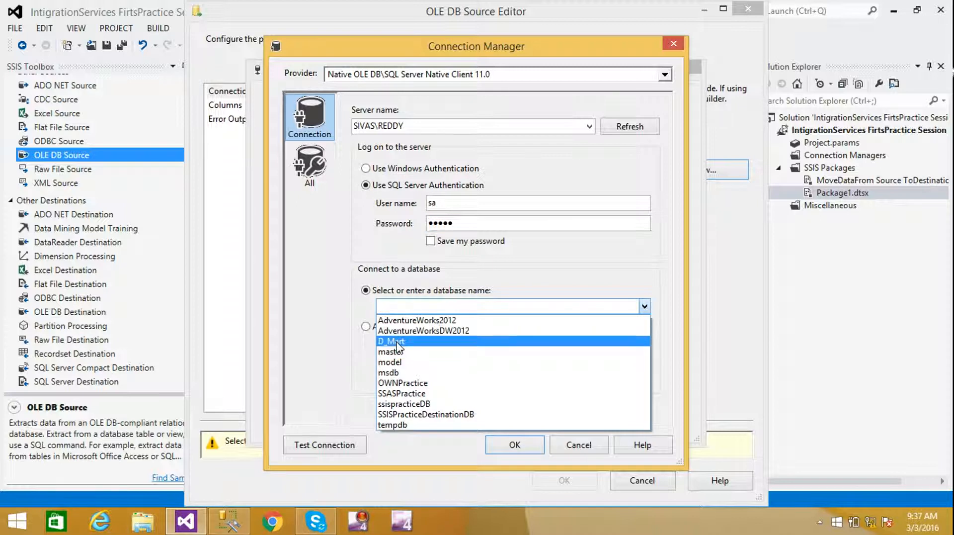
{"action": "left_click", "coordinate": [410, 341]}
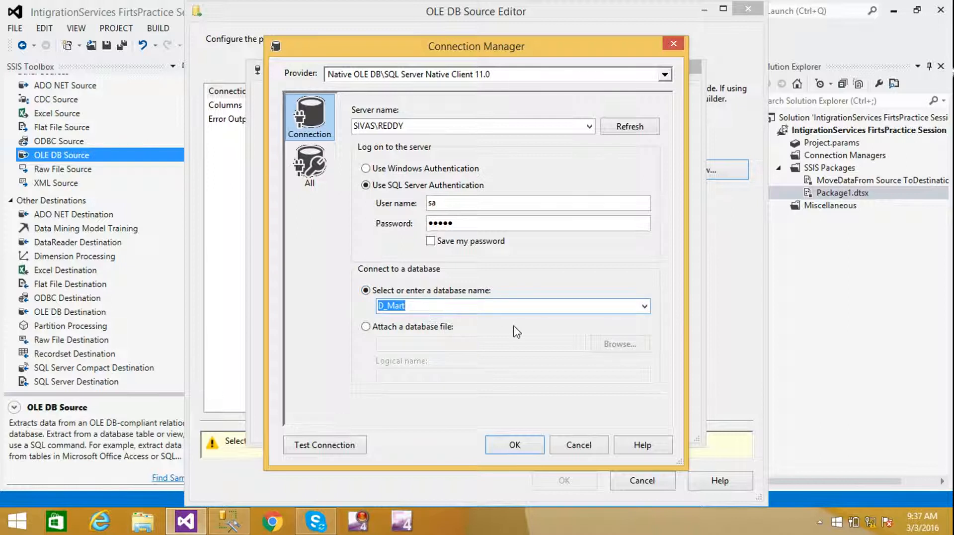
{"action": "left_click", "coordinate": [312, 448]}
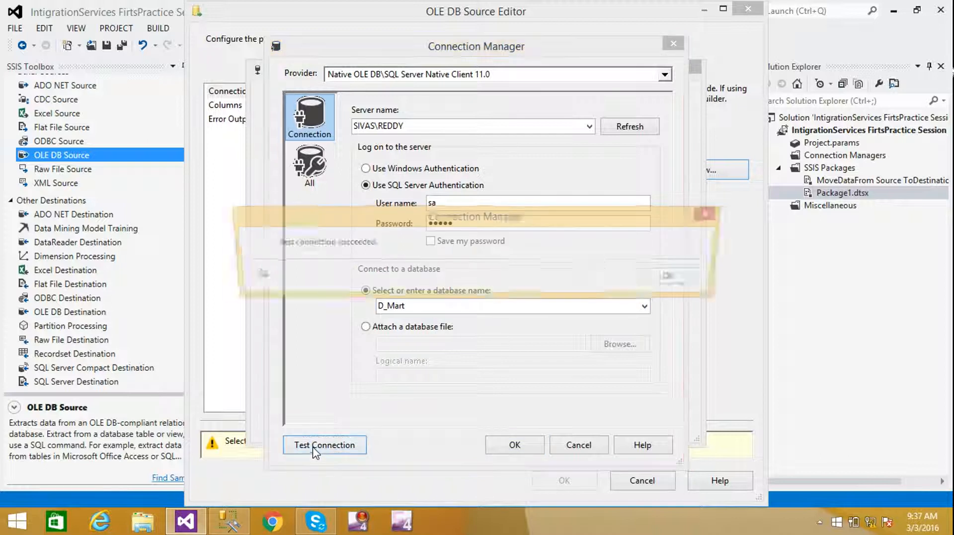
{"action": "left_click", "coordinate": [677, 277]}
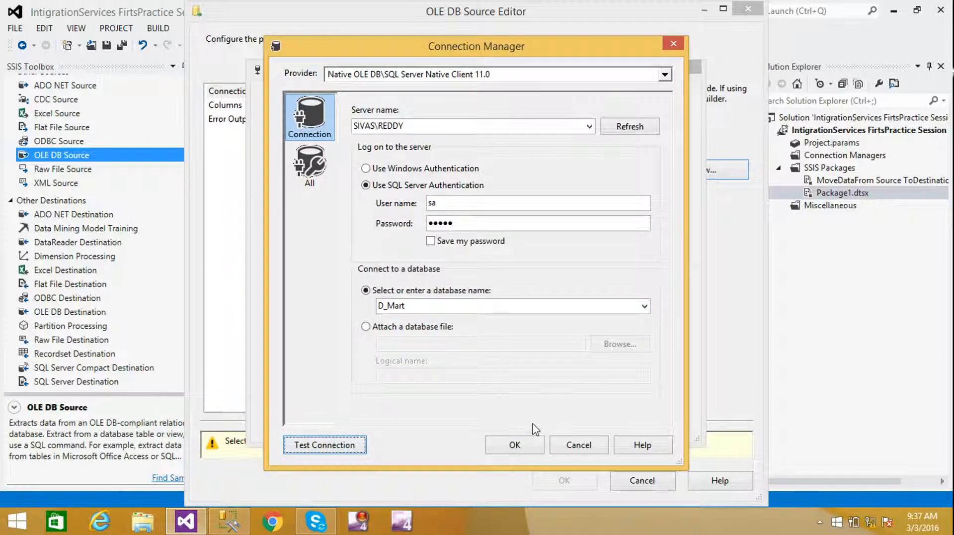
{"action": "left_click", "coordinate": [512, 445]}
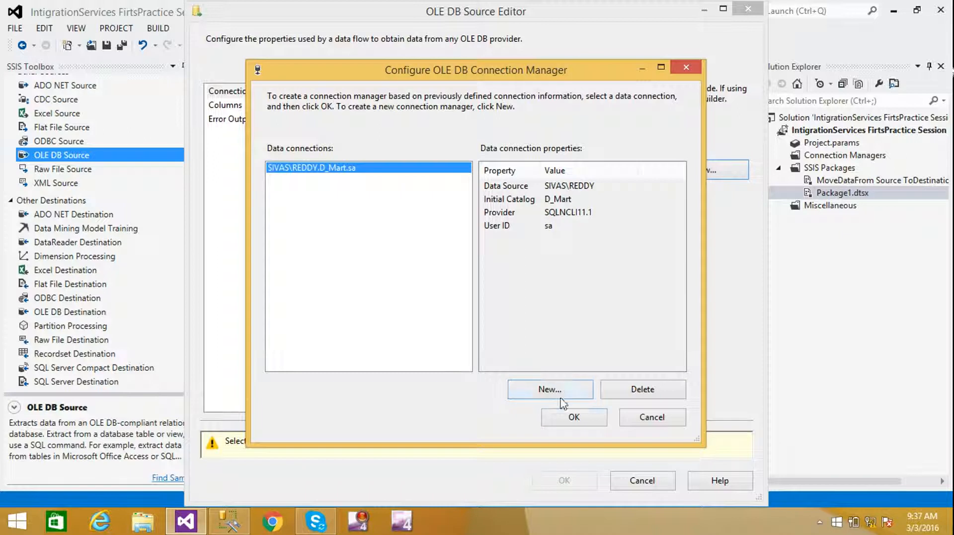
- Read [Mart].[ProductCategory] as a table or view over D_Mart, previewing its six rows
{"action": "left_click", "coordinate": [574, 417]}
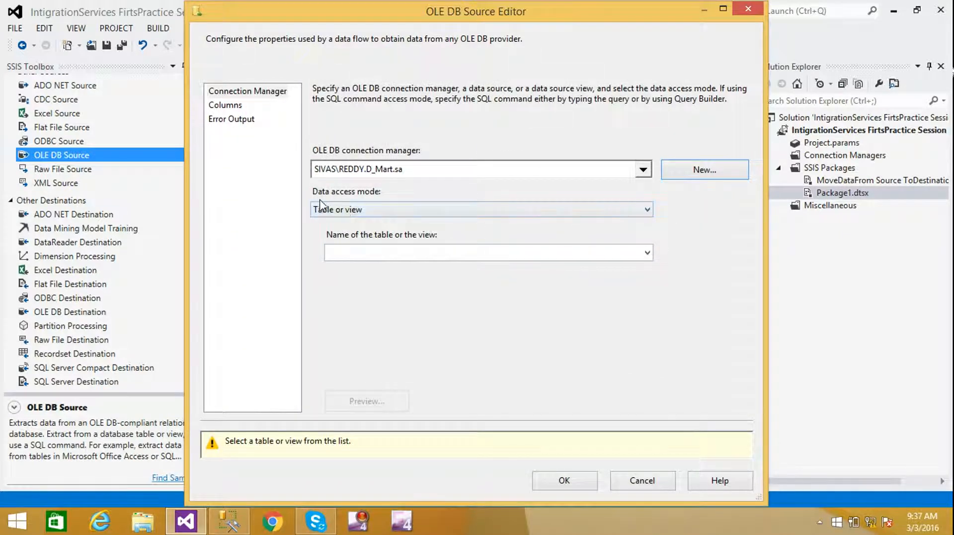
{"action": "left_click", "coordinate": [387, 213]}
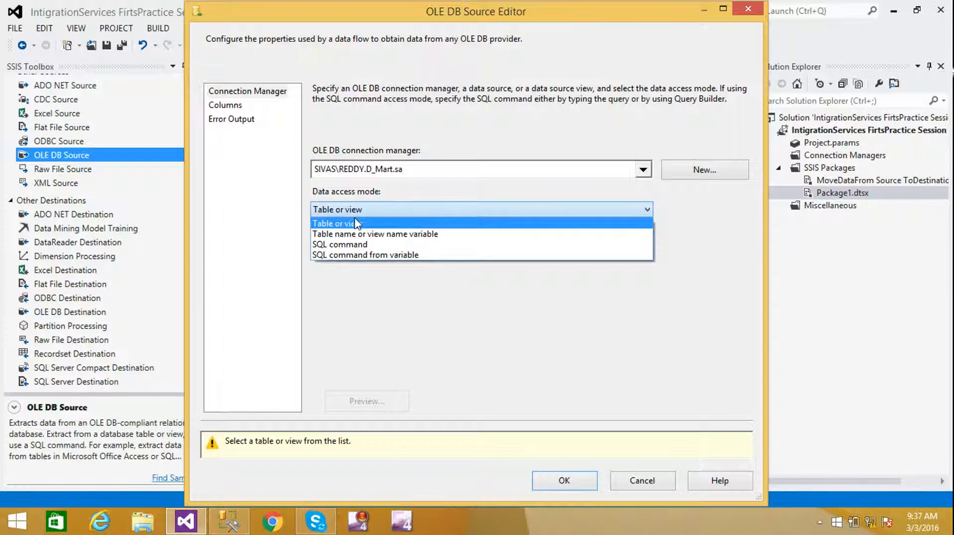
{"action": "left_click", "coordinate": [546, 371]}
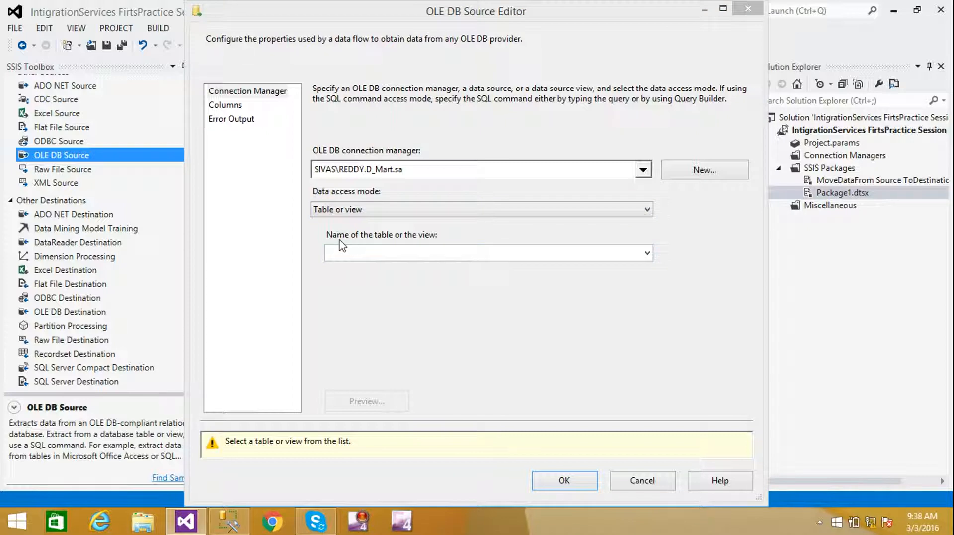
{"action": "left_click", "coordinate": [647, 253]}
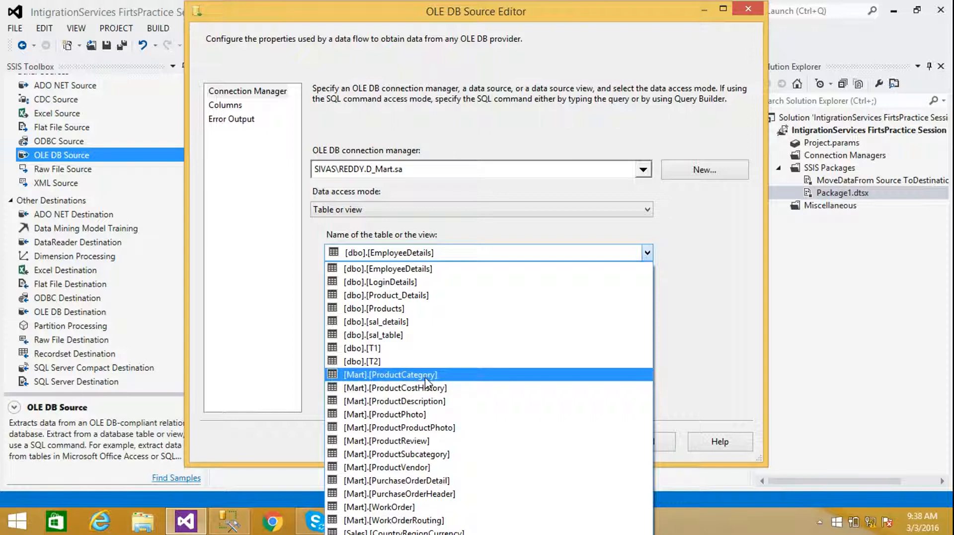
{"action": "left_click", "coordinate": [387, 377]}
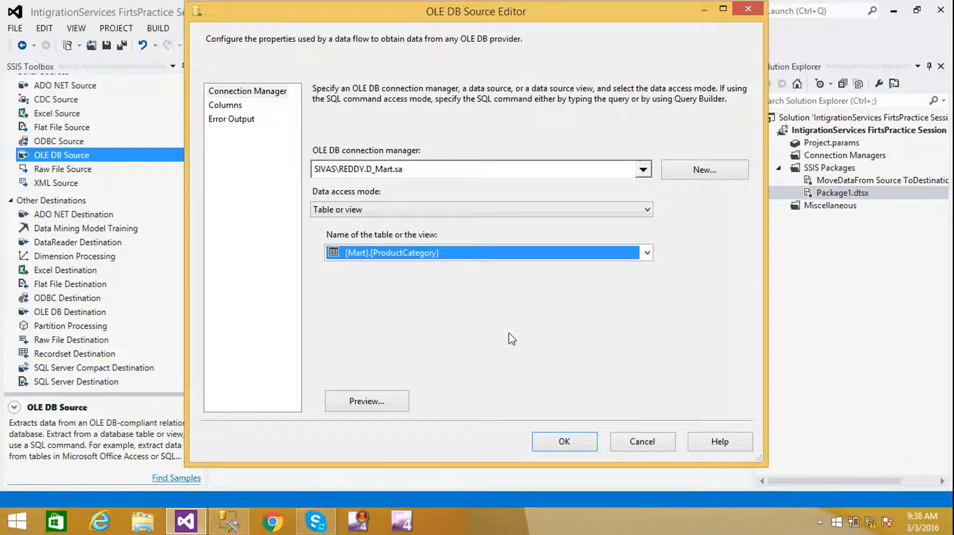
{"action": "left_click", "coordinate": [361, 403]}
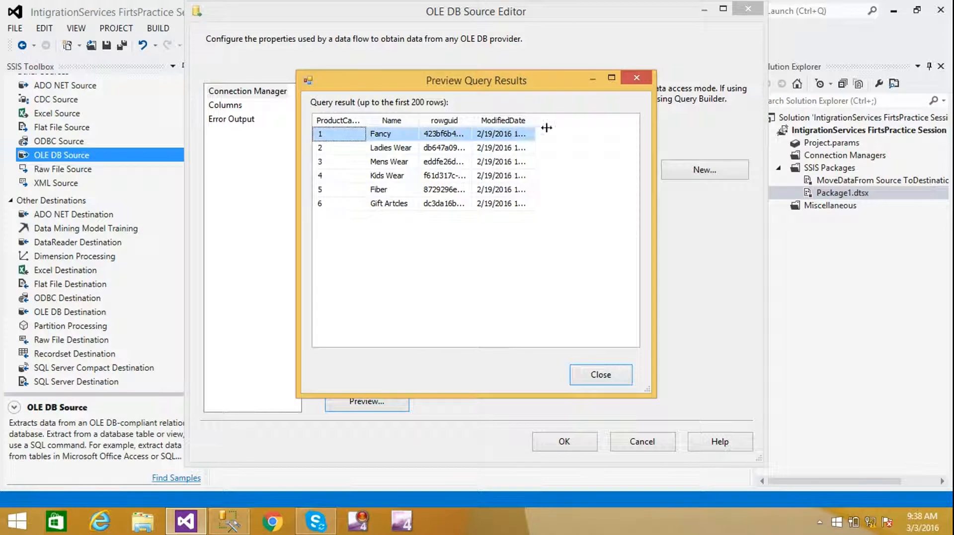
{"action": "left_click_drag", "start_coordinate": [527, 117], "coordinate": [580, 119]}
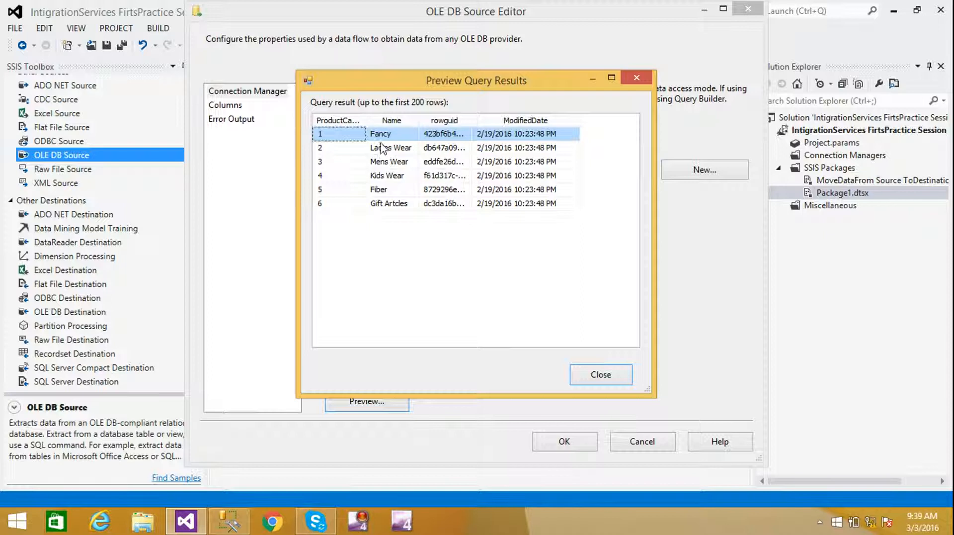
{"action": "left_click", "coordinate": [601, 375]}
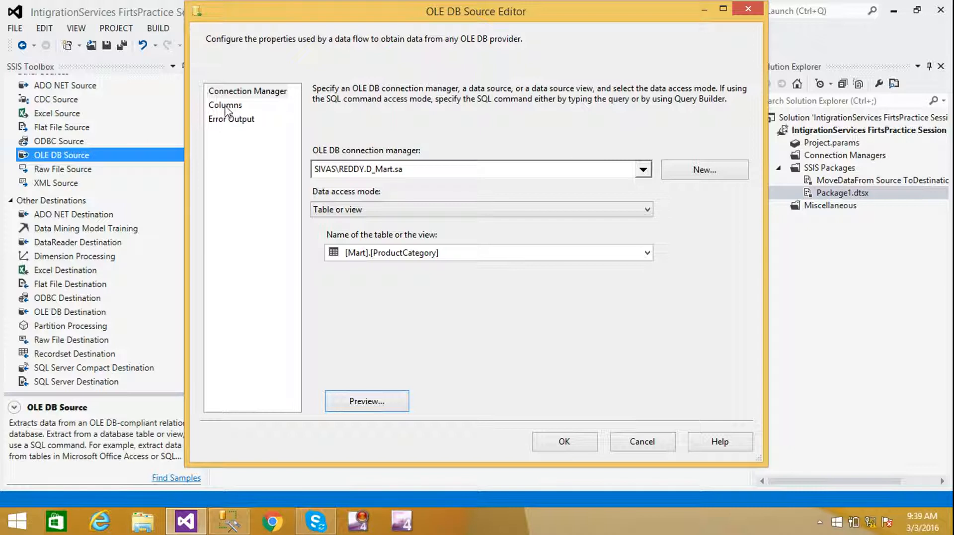
- Keep ProductCategoryID, Name, rowguid and ModifiedDate all checked, review Error Output, and accept the source
{"action": "left_click", "coordinate": [232, 110]}
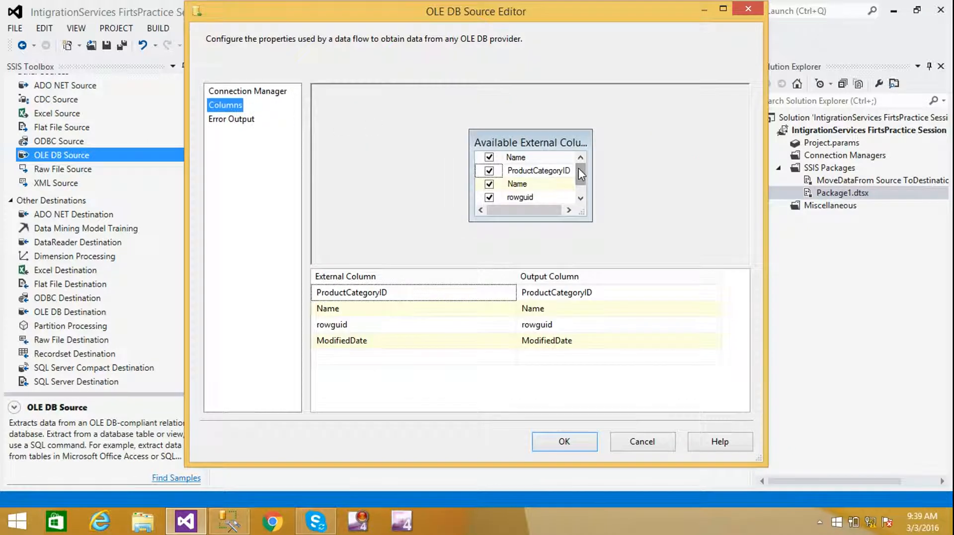
{"action": "left_click_drag", "start_coordinate": [578, 169], "coordinate": [580, 192]}
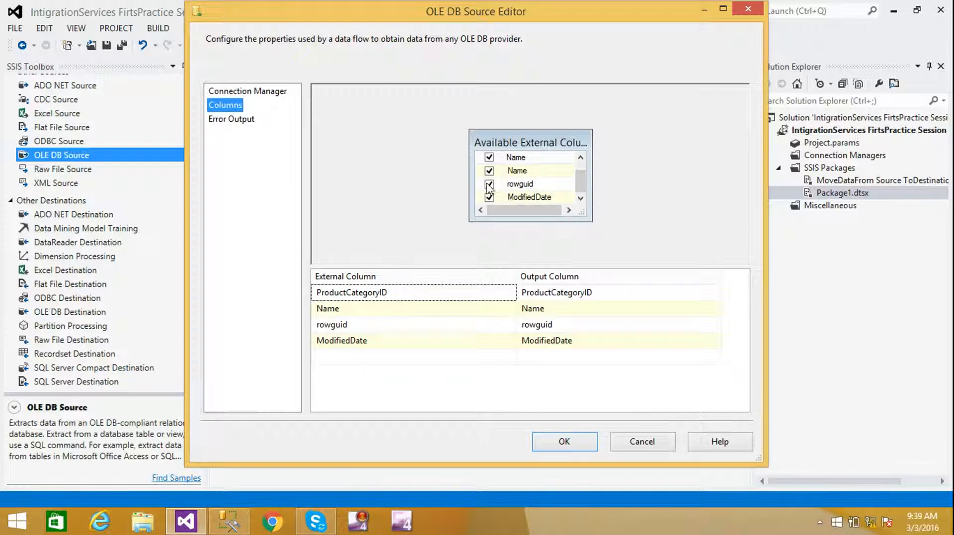
{"action": "mouse_move", "coordinate": [581, 185]}
{"action": "left_mouse_down"}
{"action": "mouse_move", "coordinate": [580, 158]}
{"action": "mouse_move", "coordinate": [582, 193]}
{"action": "left_mouse_up"}
{"action": "left_click", "coordinate": [489, 197]}
{"action": "left_click", "coordinate": [489, 183]}
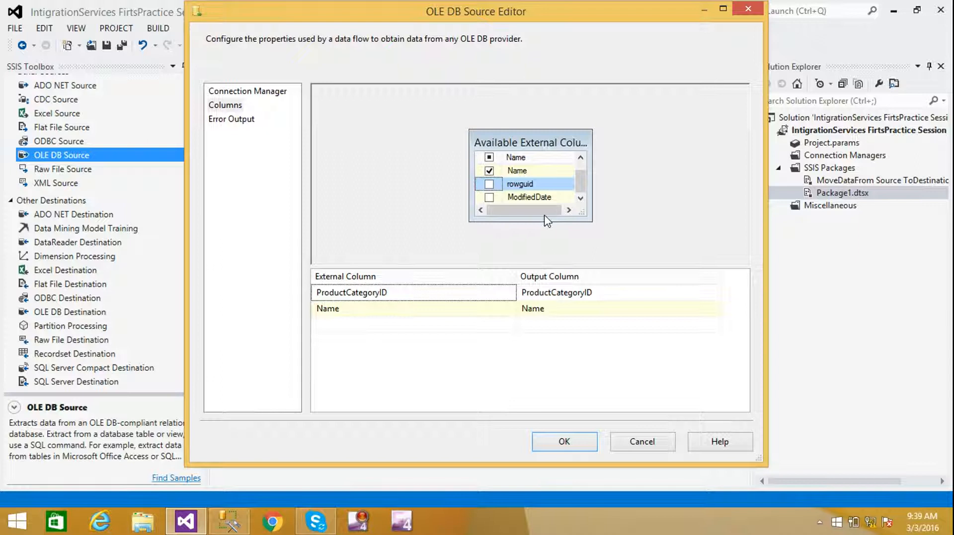
{"action": "left_click", "coordinate": [490, 184]}
{"action": "left_click", "coordinate": [489, 197]}
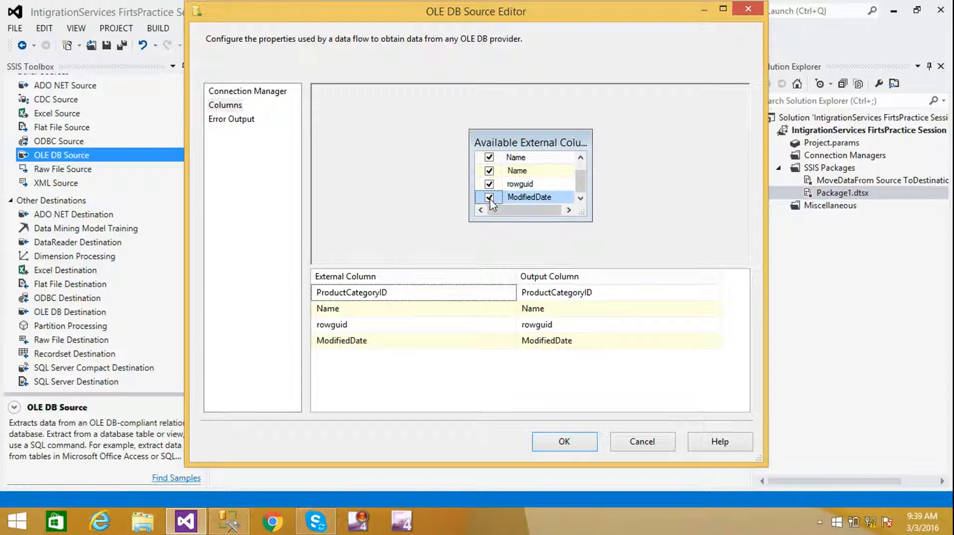
{"action": "left_click_drag", "start_coordinate": [582, 175], "coordinate": [581, 205]}
{"action": "left_click", "coordinate": [217, 121]}
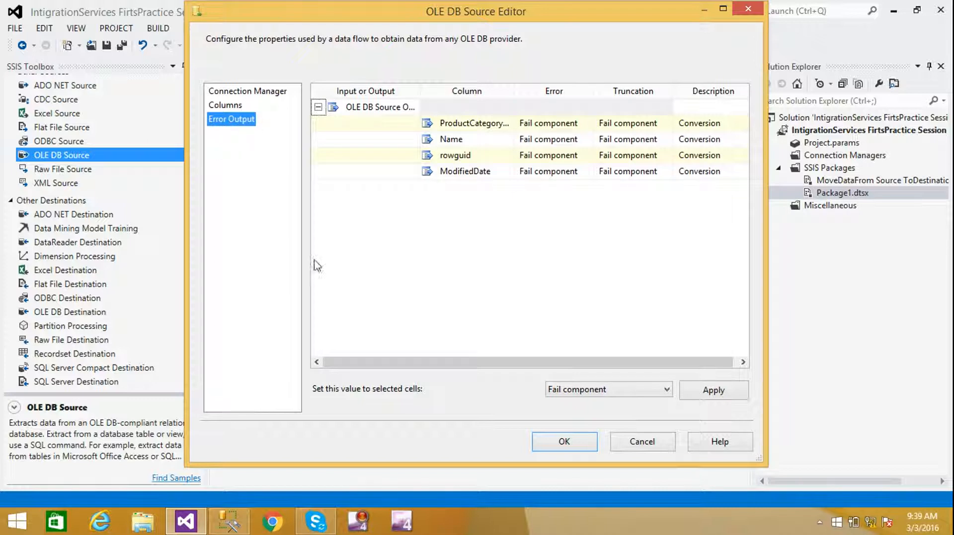
{"action": "left_click", "coordinate": [565, 441]}
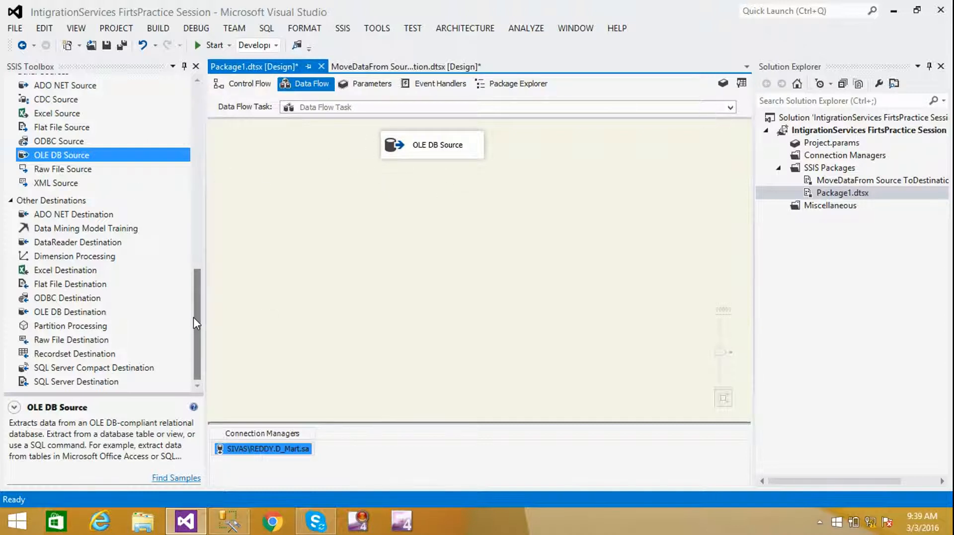
- Add an OLE DB Destination, connect the source's data output to it, and open its editor
{"action": "left_click_drag", "start_coordinate": [43, 316], "coordinate": [428, 276]}
{"action": "left_click", "coordinate": [634, 271]}
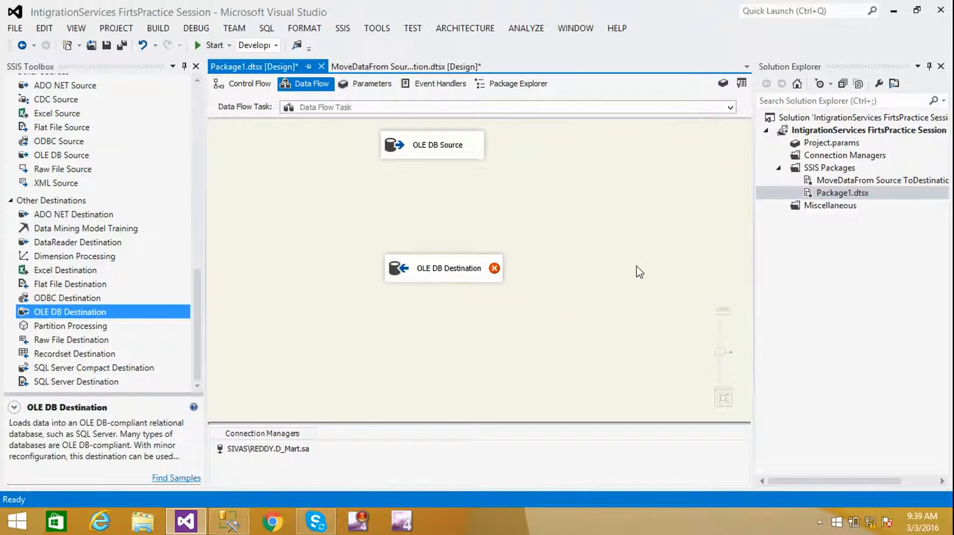
{"action": "left_click", "coordinate": [436, 155]}
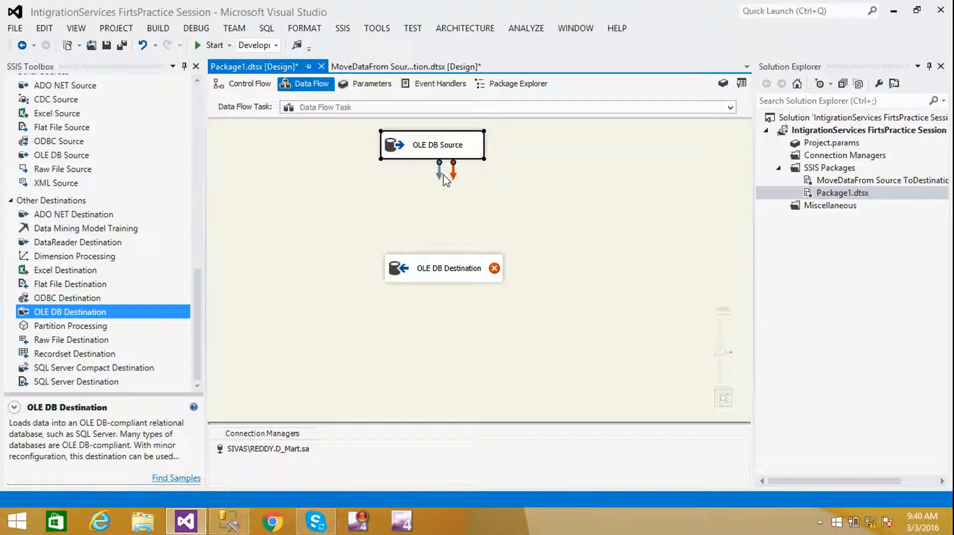
{"action": "left_click_drag", "start_coordinate": [440, 179], "coordinate": [446, 263]}
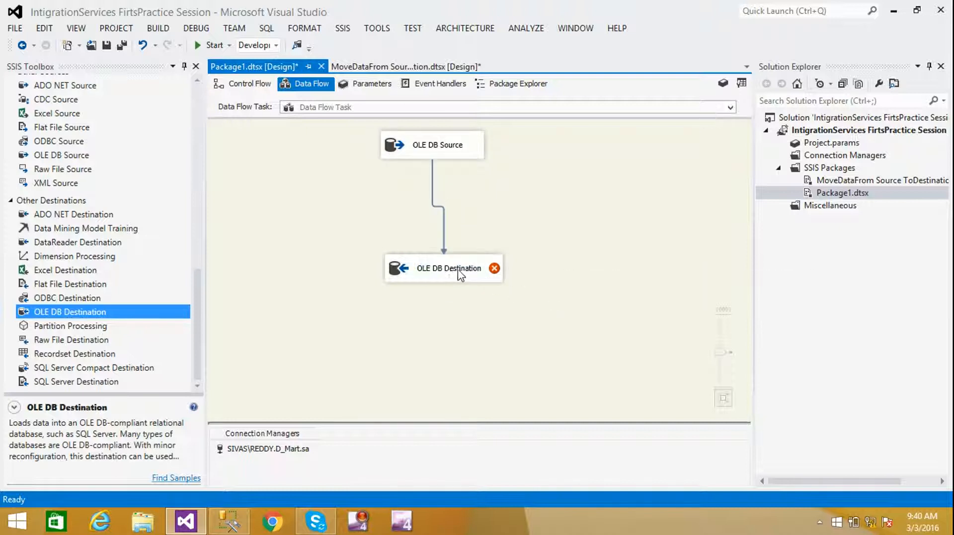
{"action": "double_click", "coordinate": [423, 271]}
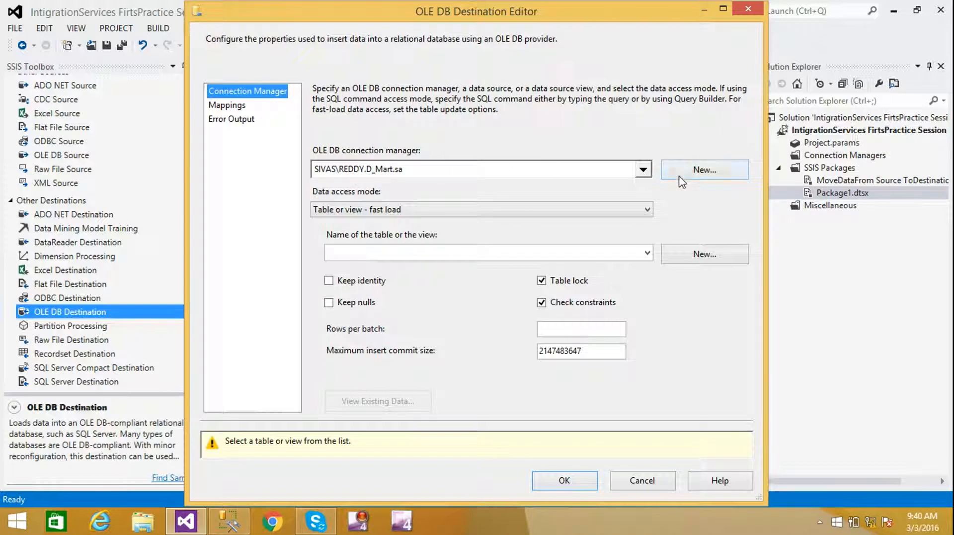
- Start a new destination connection to the server instance using SQL Server Authentication with the SQL login and password
{"action": "left_click", "coordinate": [698, 176]}
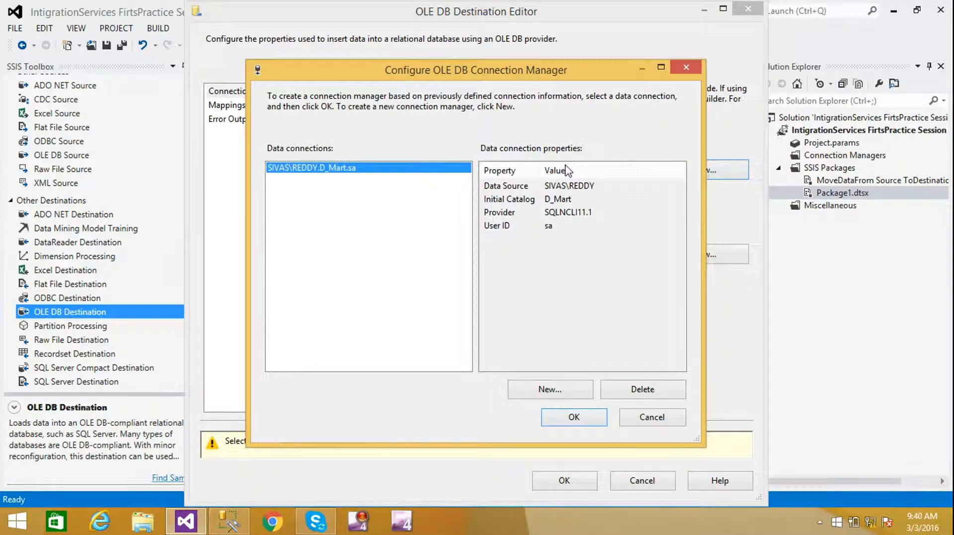
{"action": "left_click", "coordinate": [548, 390]}
{"action": "left_click", "coordinate": [390, 124]}
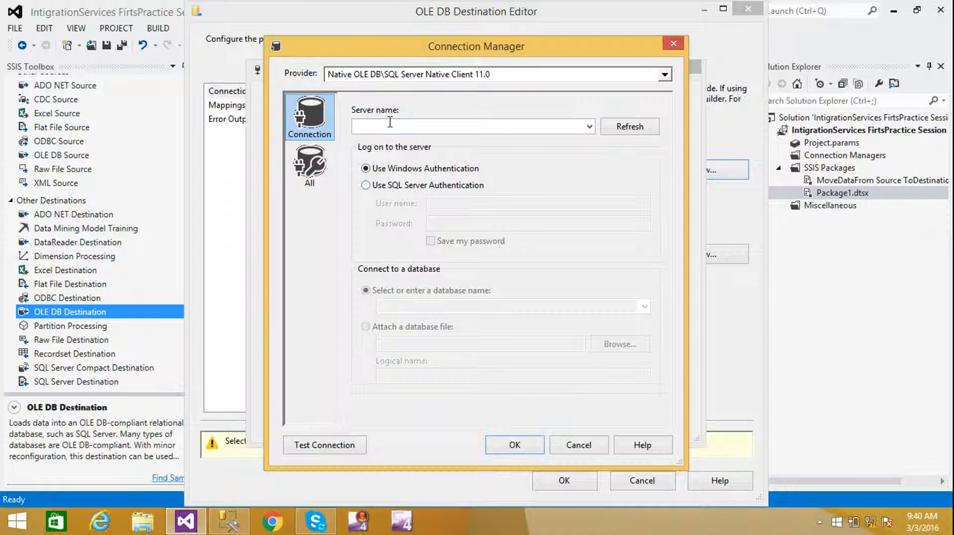
{"action": "type", "text": "SIVAS\\REDDY"}
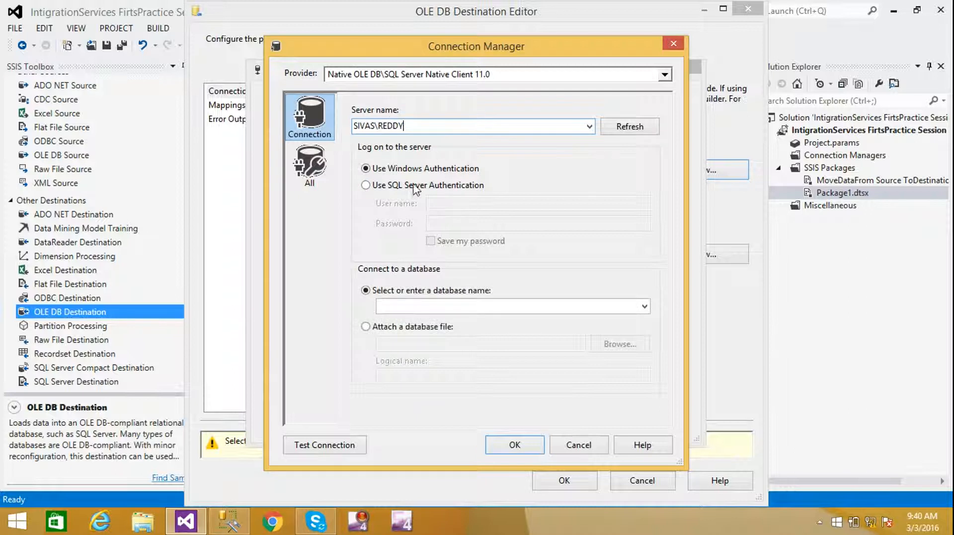
{"action": "left_click", "coordinate": [392, 185]}
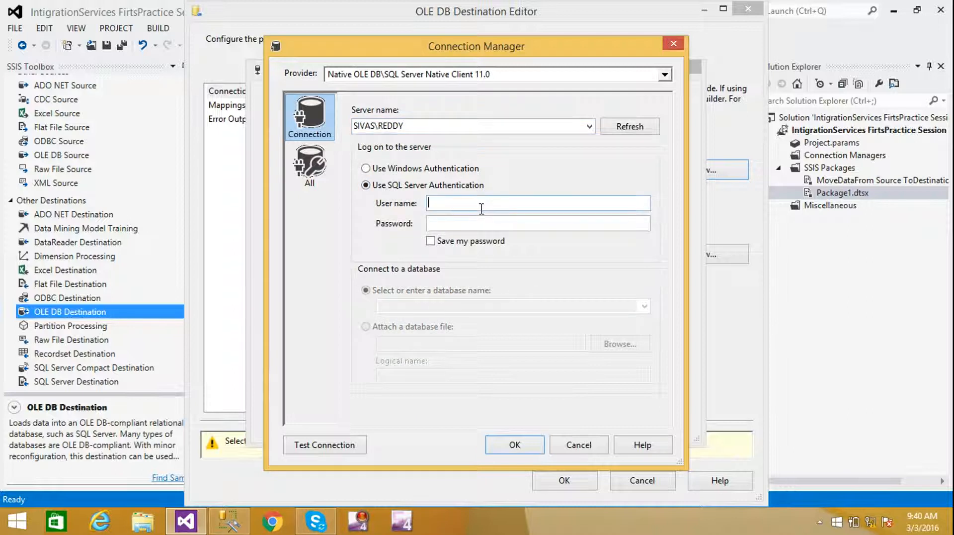
{"action": "key", "text": "Tab"}
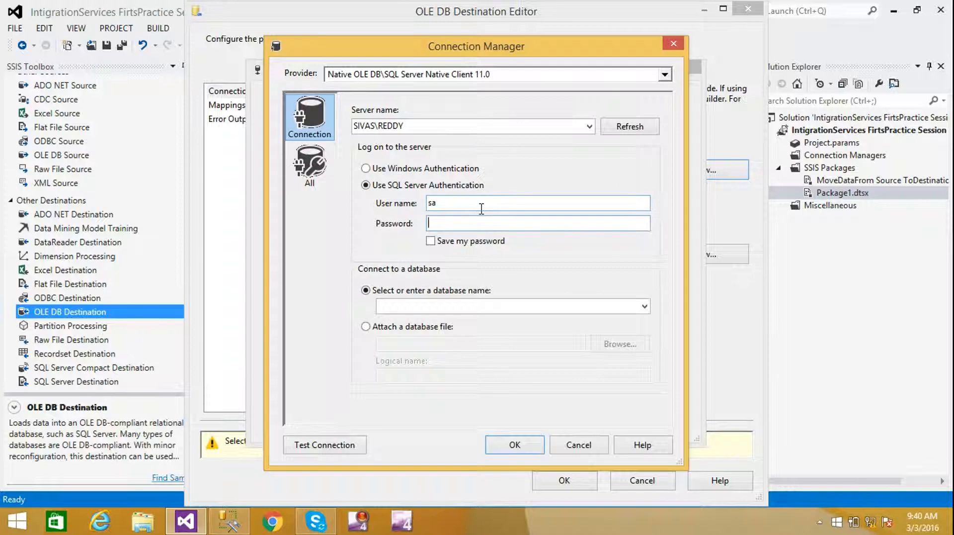
- Choose the OWNPractice database, test the connection, and use it for the destination
{"action": "left_click", "coordinate": [645, 306]}
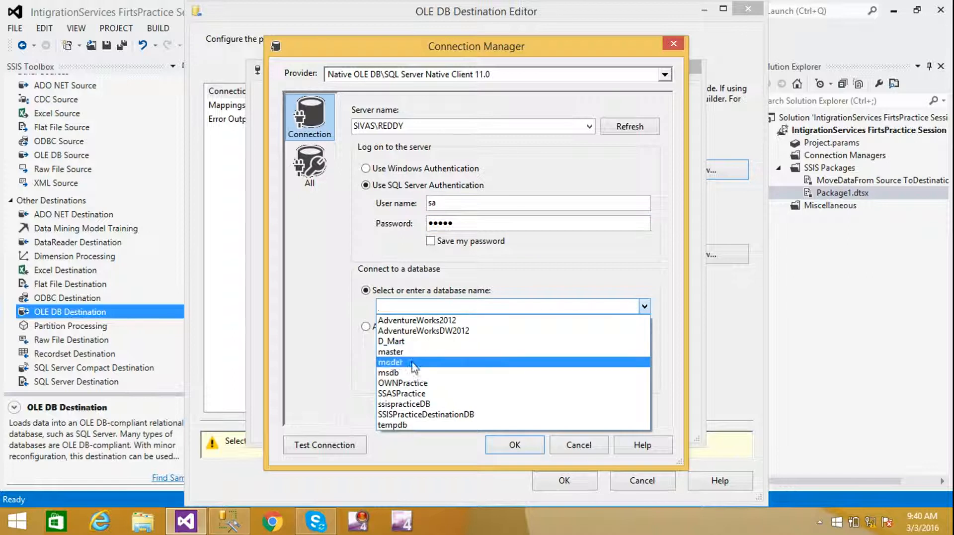
{"action": "left_click", "coordinate": [404, 384]}
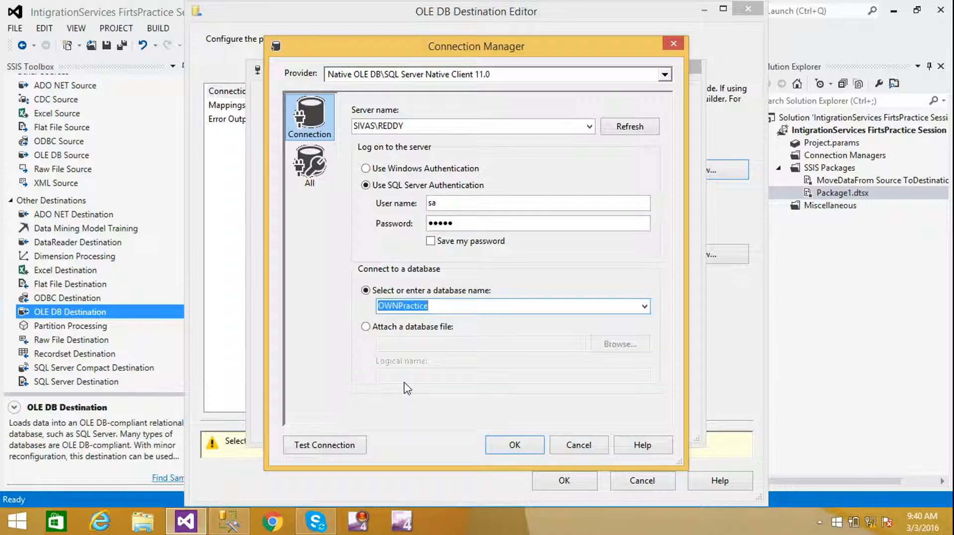
{"action": "left_click", "coordinate": [346, 449]}
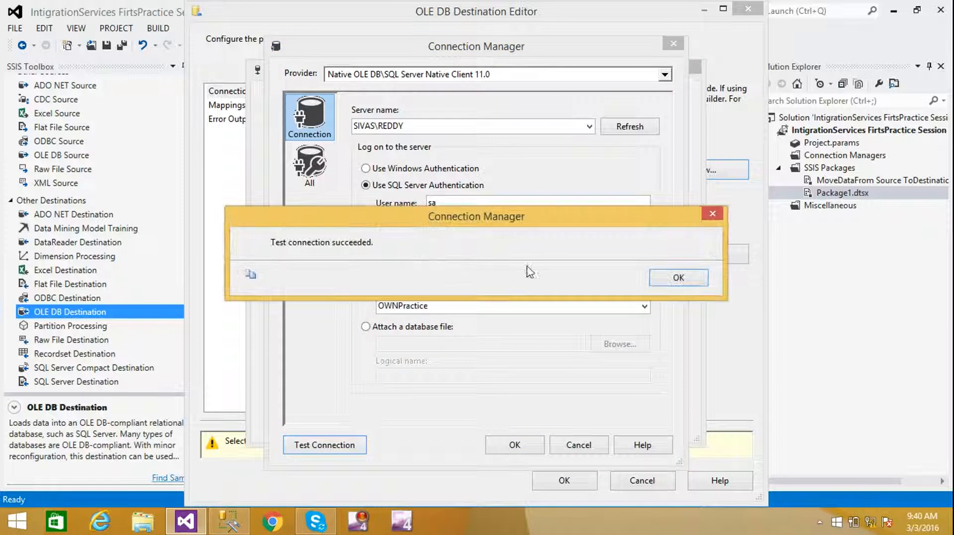
{"action": "left_click", "coordinate": [677, 279]}
{"action": "left_click", "coordinate": [520, 446]}
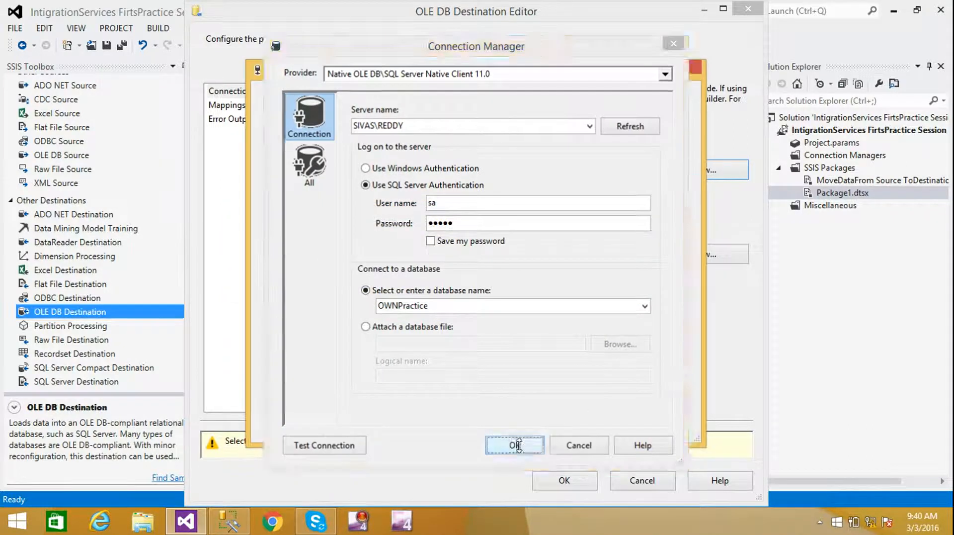
{"action": "left_click", "coordinate": [574, 417]}
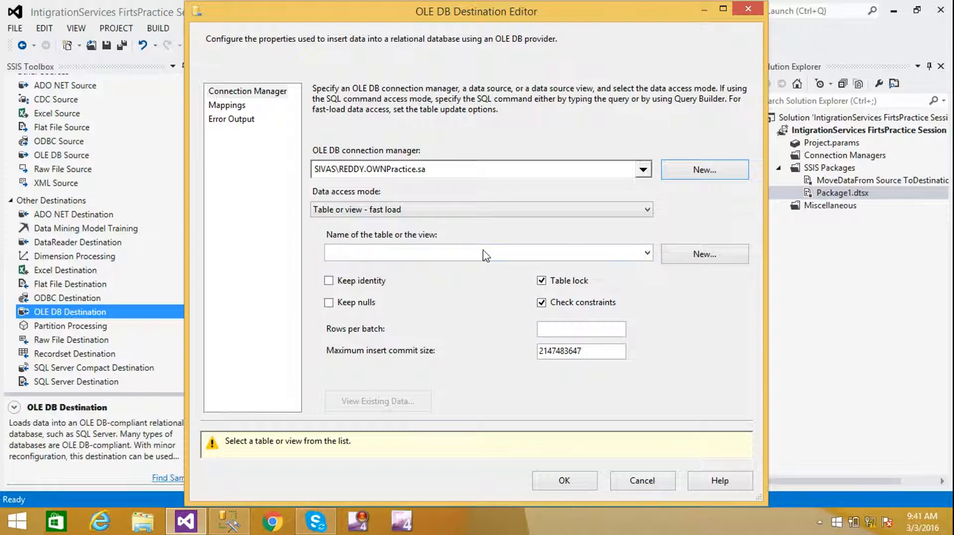
- Look over the existing OWNPractice tables, then generate a CREATE TABLE script for a new one
{"action": "left_click", "coordinate": [647, 252]}
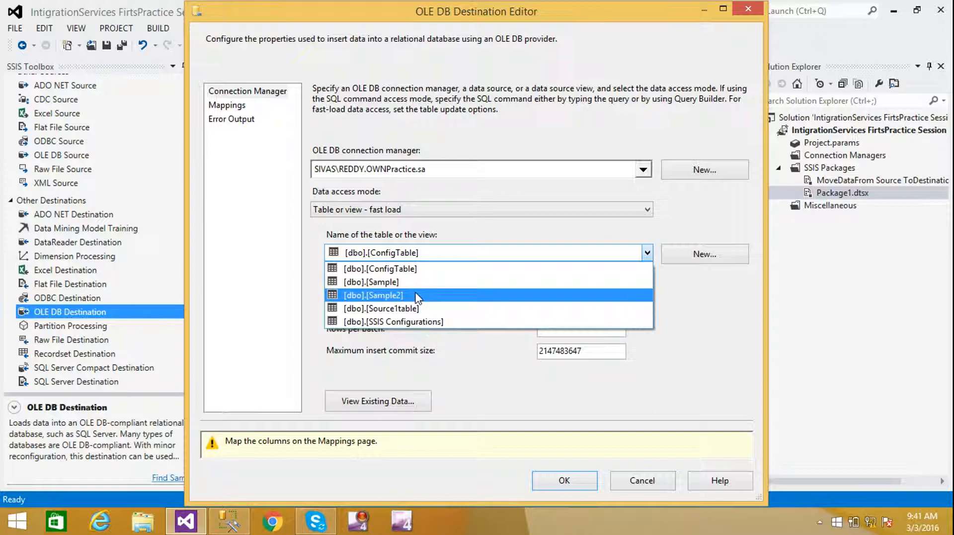
{"action": "left_click", "coordinate": [681, 307]}
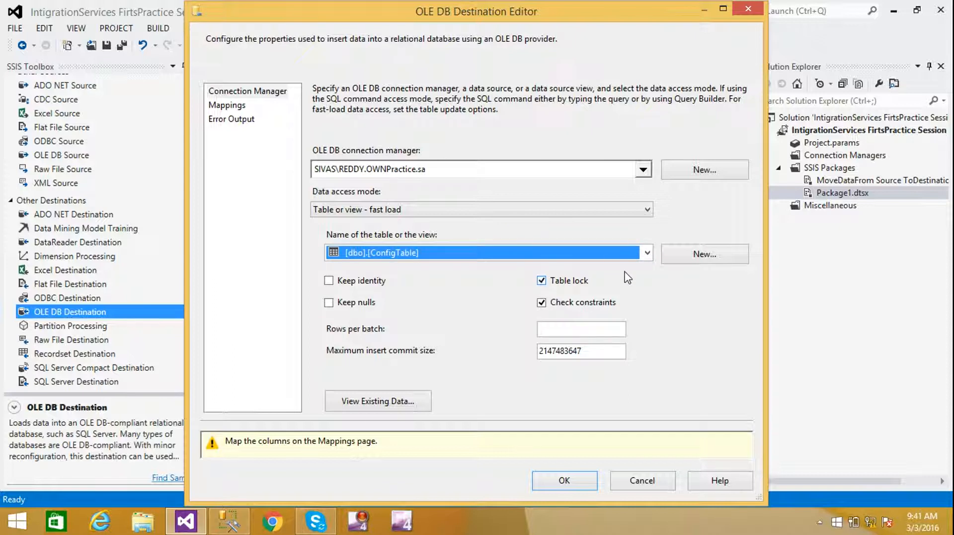
{"action": "left_click", "coordinate": [700, 256]}
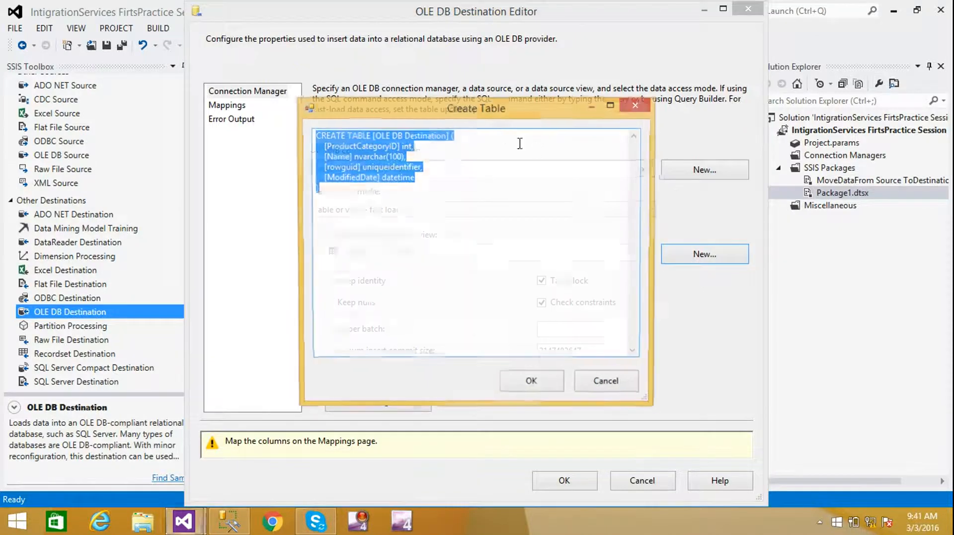
- Rename the table in the CREATE TABLE script to MyfirstTable and create it
{"action": "left_click", "coordinate": [447, 176]}
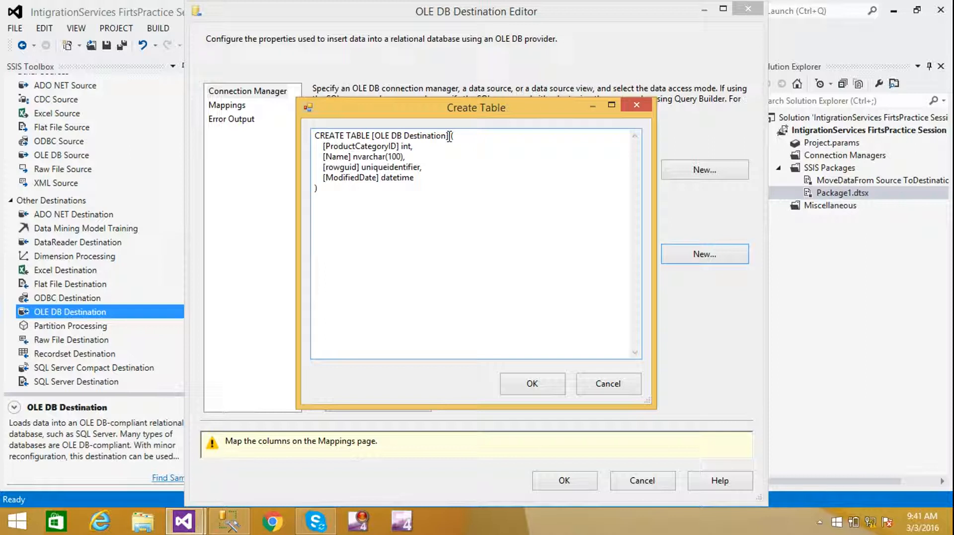
{"action": "left_click_drag", "start_coordinate": [449, 136], "coordinate": [371, 135]}
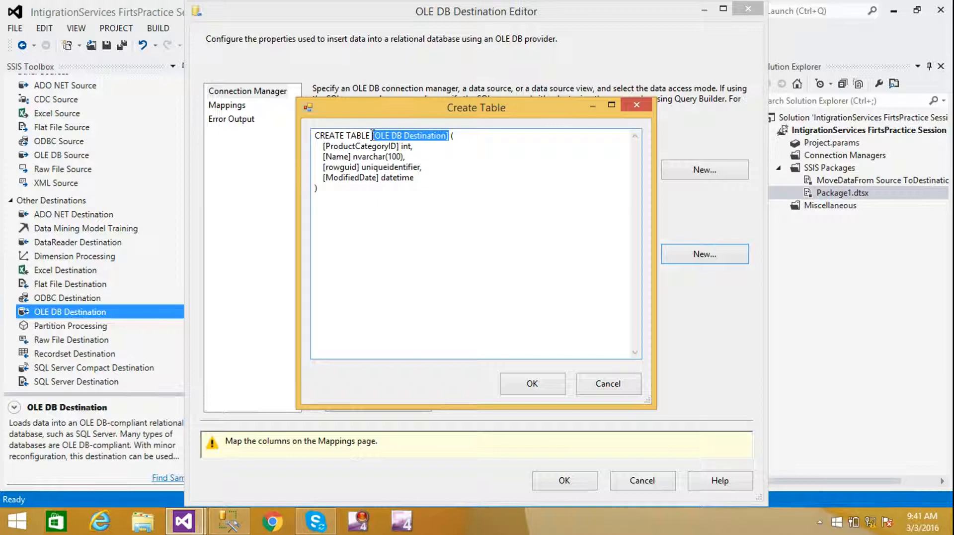
{"action": "type", "text": "MyfirstTable"}
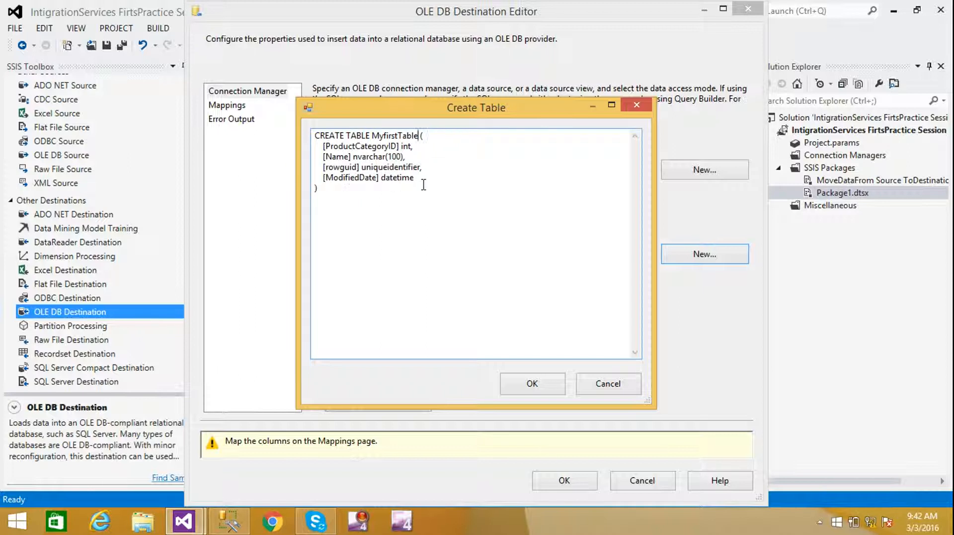
{"action": "left_click", "coordinate": [543, 385]}
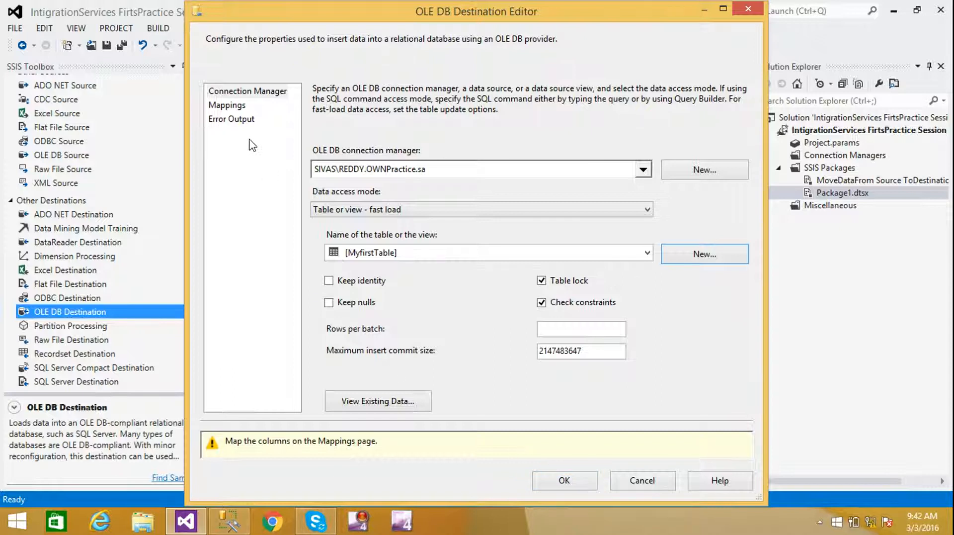
{"action": "left_click", "coordinate": [563, 482]}
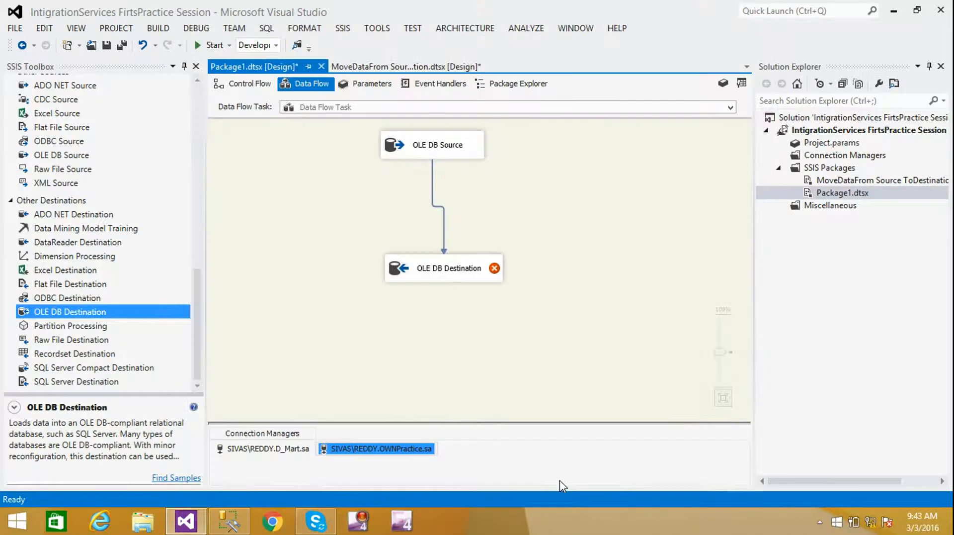
{"action": "left_click", "coordinate": [439, 272]}
{"action": "double_click", "coordinate": [439, 272]}
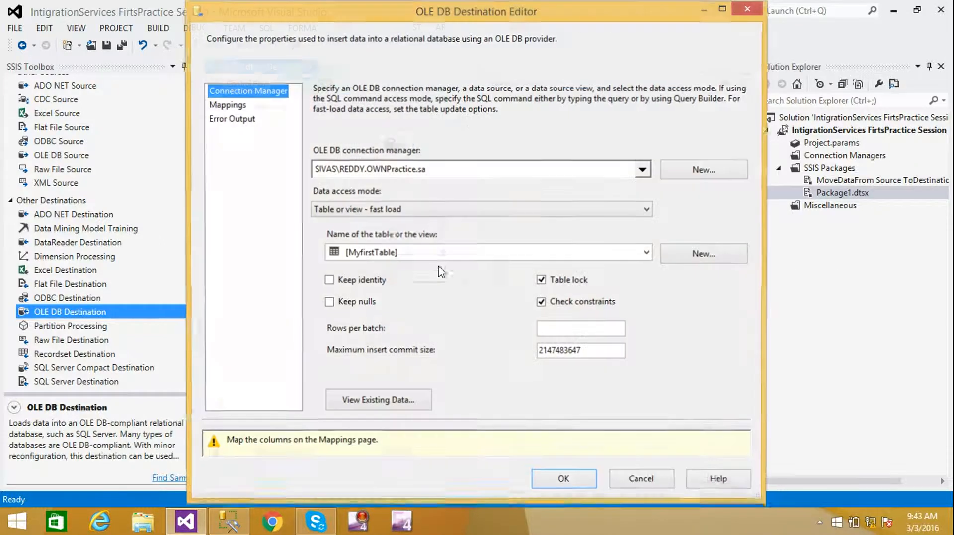
- Map ProductCategoryID, Name, rowguid and ModifiedDate to their same-named destination columns and confirm the editor
{"action": "left_click", "coordinate": [231, 106]}
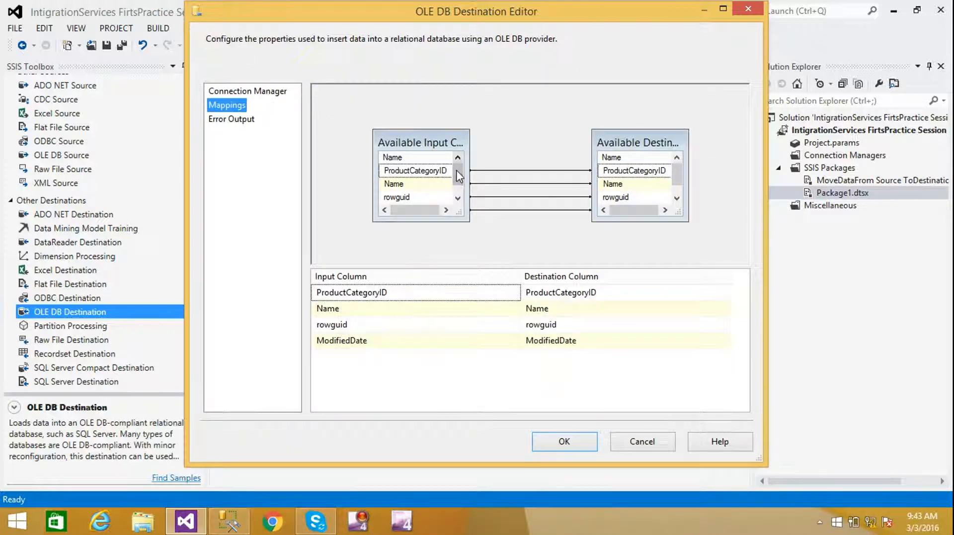
{"action": "left_click_drag", "start_coordinate": [456, 169], "coordinate": [457, 180]}
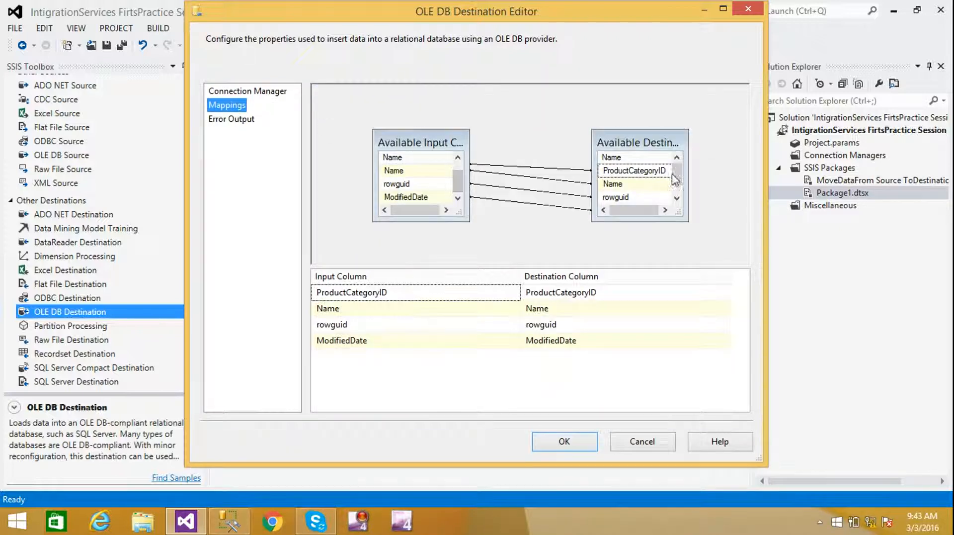
{"action": "left_click_drag", "start_coordinate": [675, 168], "coordinate": [676, 183]}
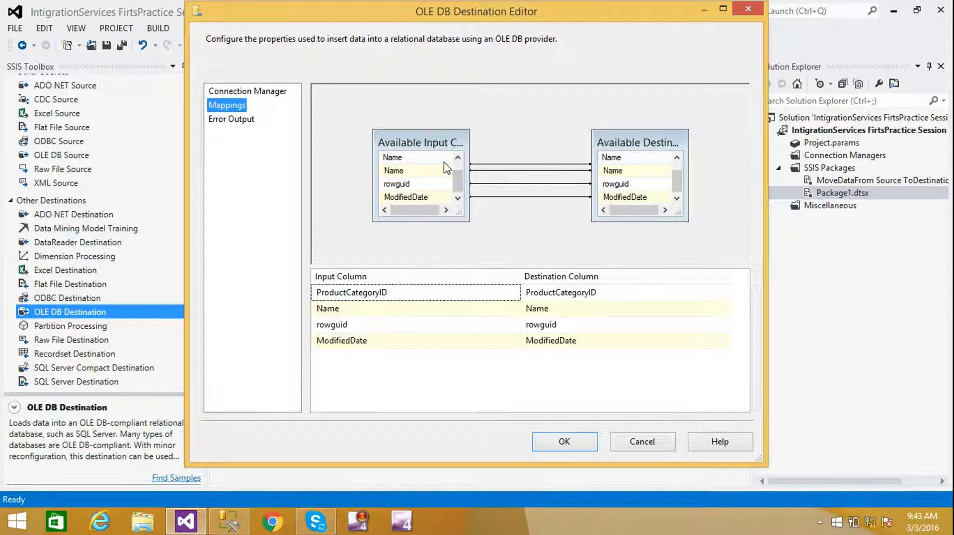
{"action": "left_click_drag", "start_coordinate": [460, 186], "coordinate": [459, 169]}
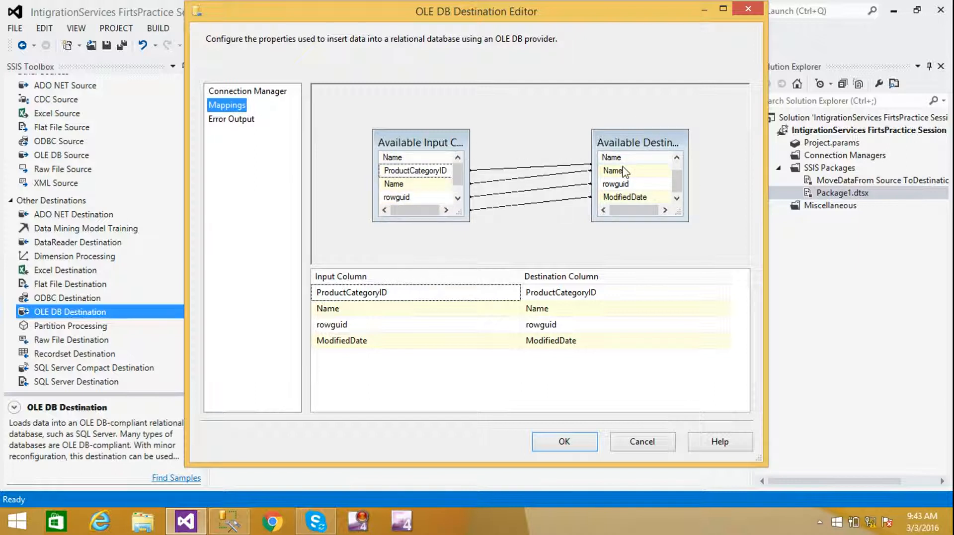
{"action": "left_click_drag", "start_coordinate": [677, 180], "coordinate": [677, 163]}
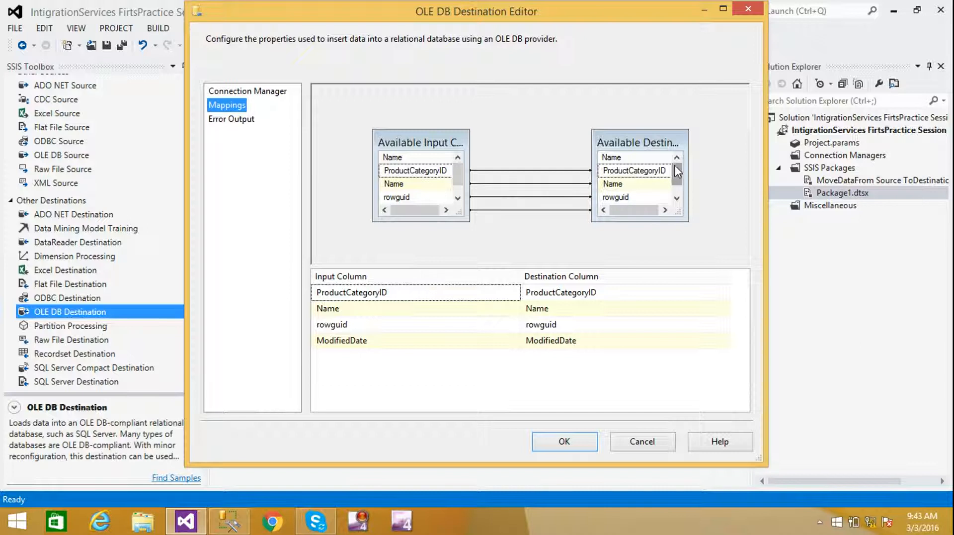
{"action": "scroll", "coordinate": [680, 177], "scroll_direction": "down", "scroll_amount": 1}
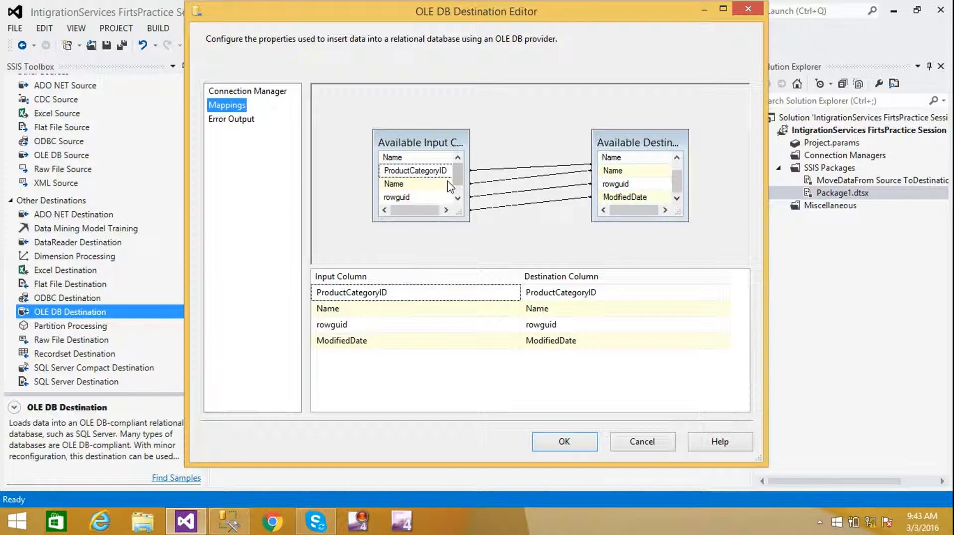
{"action": "scroll", "coordinate": [457, 179], "scroll_direction": "down", "scroll_amount": 1}
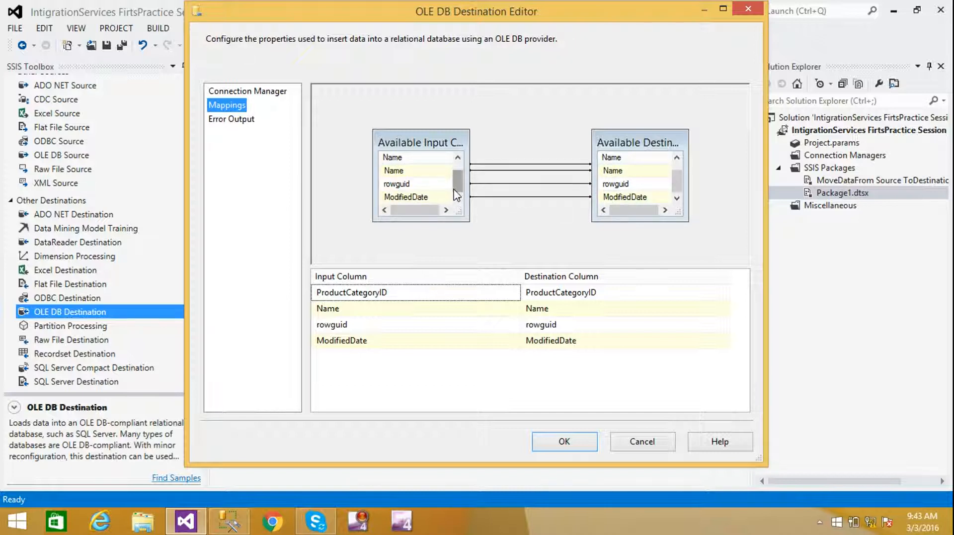
{"action": "scroll", "coordinate": [457, 186], "scroll_direction": "up", "scroll_amount": 1}
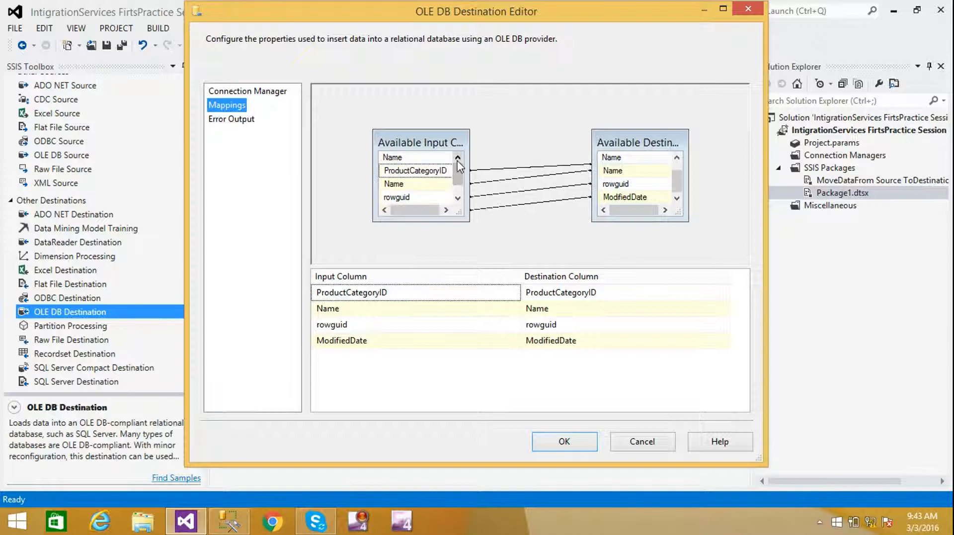
{"action": "scroll", "coordinate": [676, 180], "scroll_direction": "up", "scroll_amount": 1}
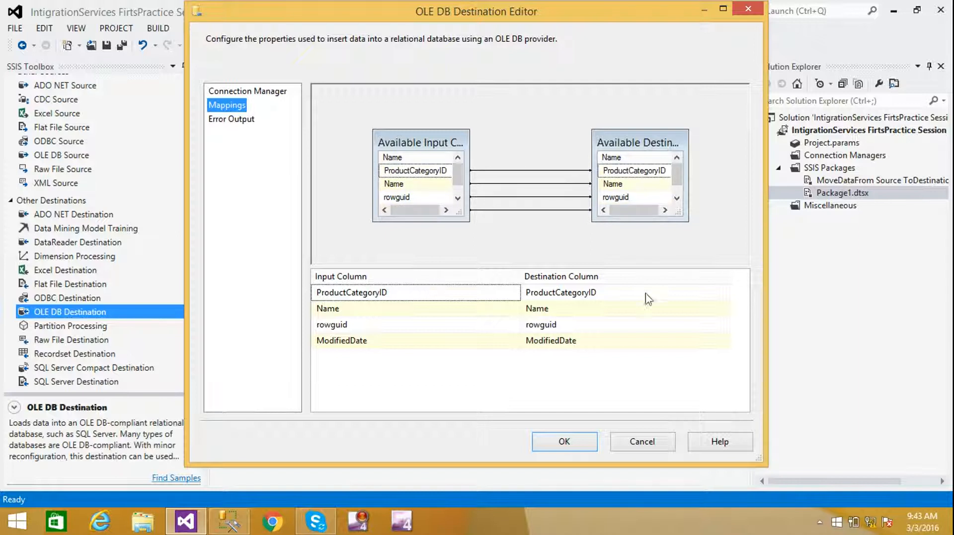
{"action": "left_click", "coordinate": [562, 442]}
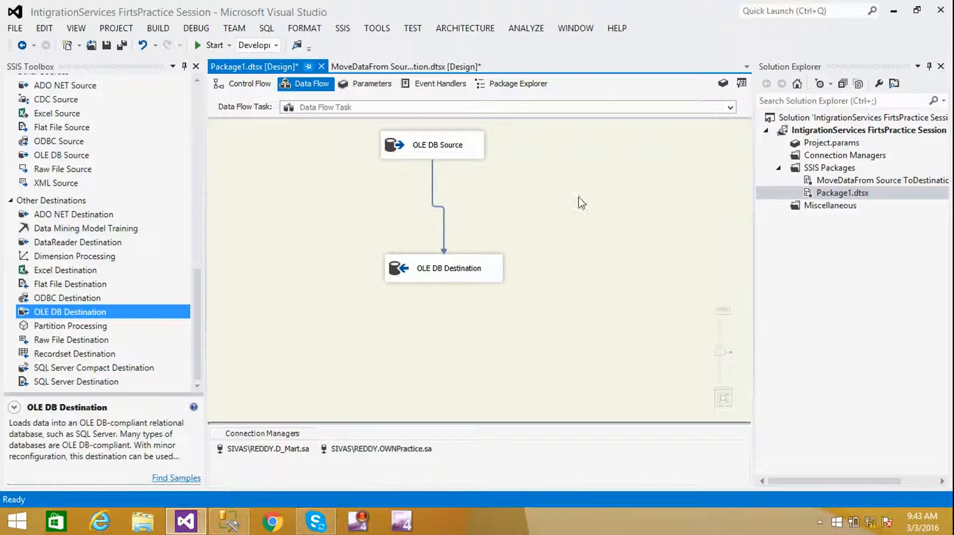
- Execute Package1.dtsx so 6 rows pass from source to destination, then stop debugging
{"action": "right_click", "coordinate": [829, 195]}
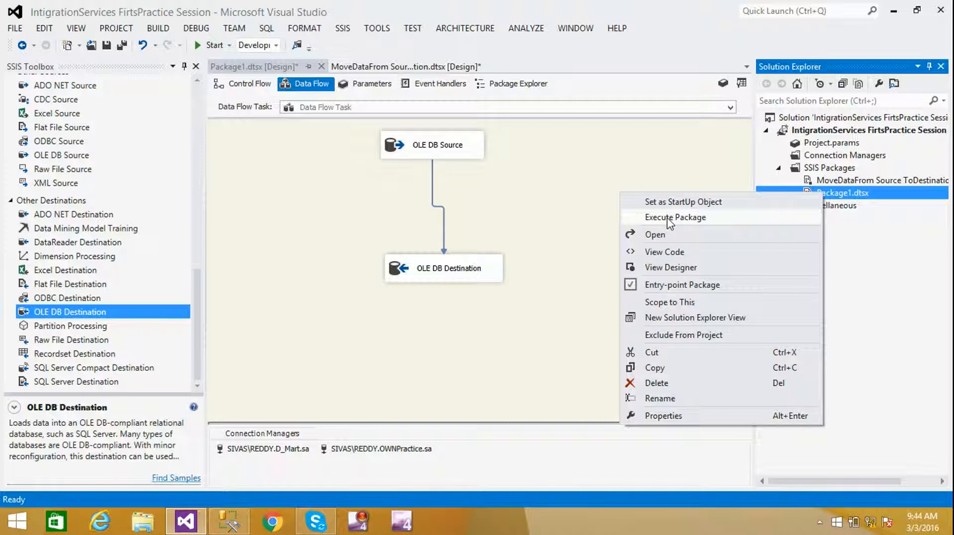
{"action": "left_click", "coordinate": [670, 219]}
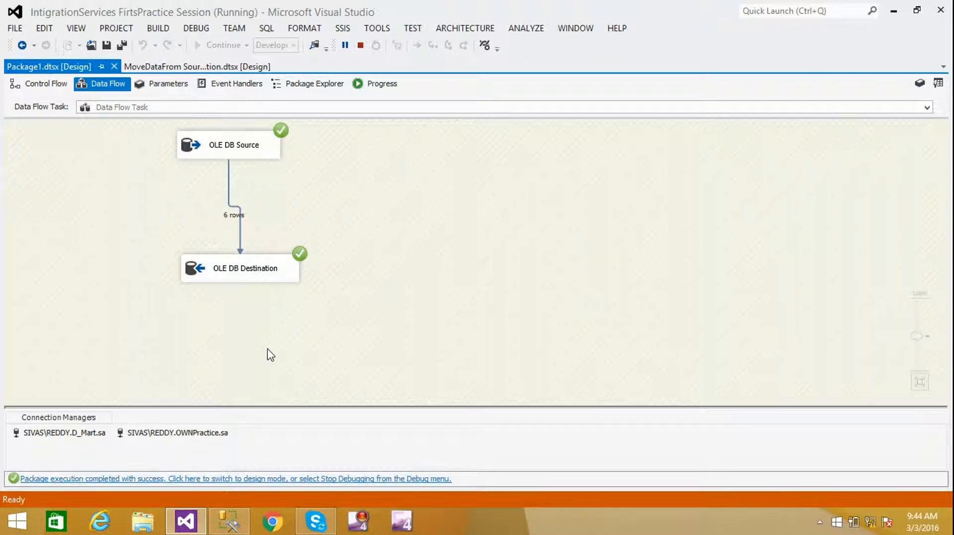
{"action": "left_click", "coordinate": [361, 46]}
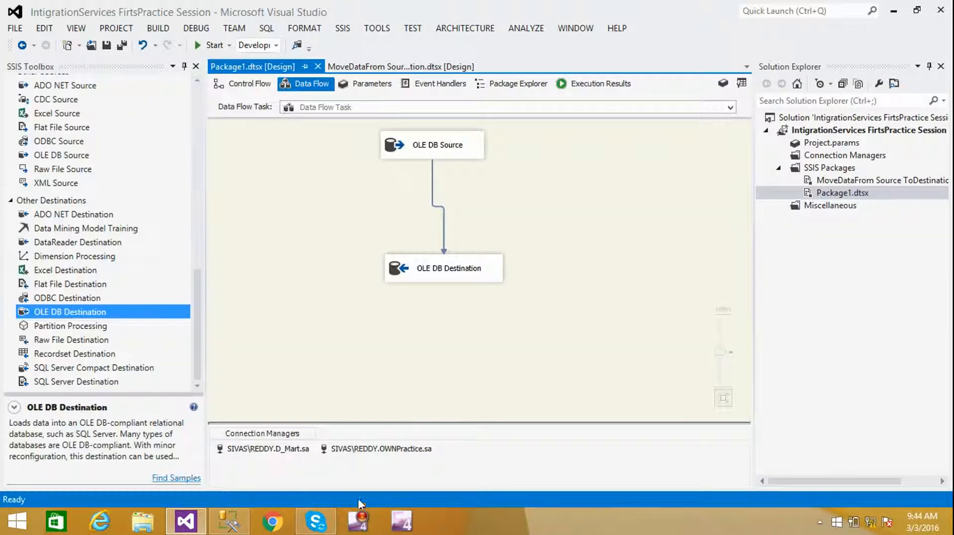
- Connect Management Studio to the server and open a new query against D_Mart
{"action": "left_click", "coordinate": [229, 521]}
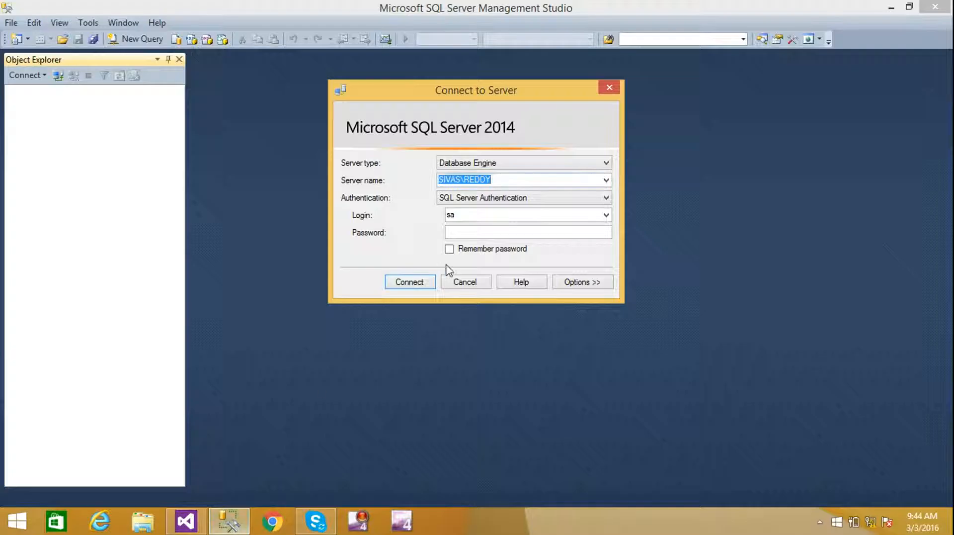
{"action": "left_click", "coordinate": [496, 232]}
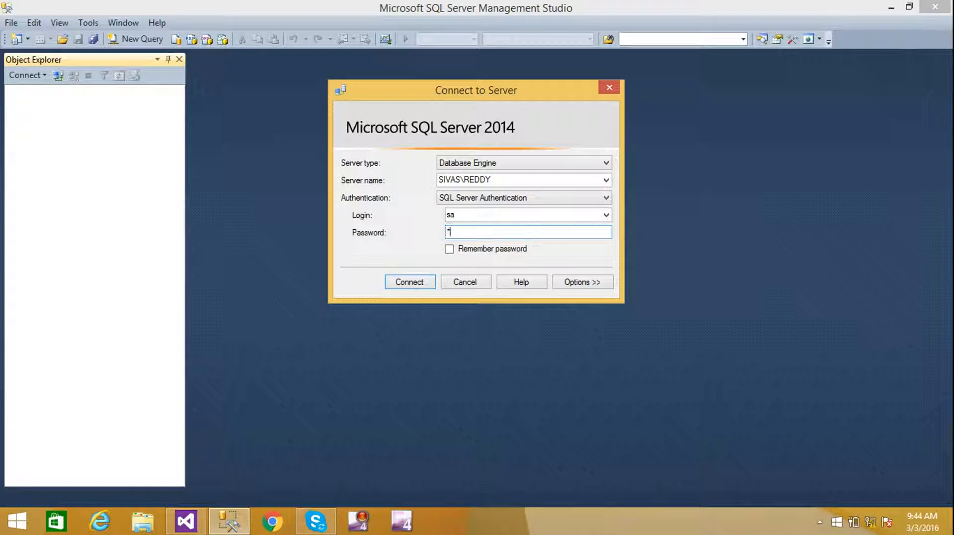
{"action": "key", "text": "Return"}
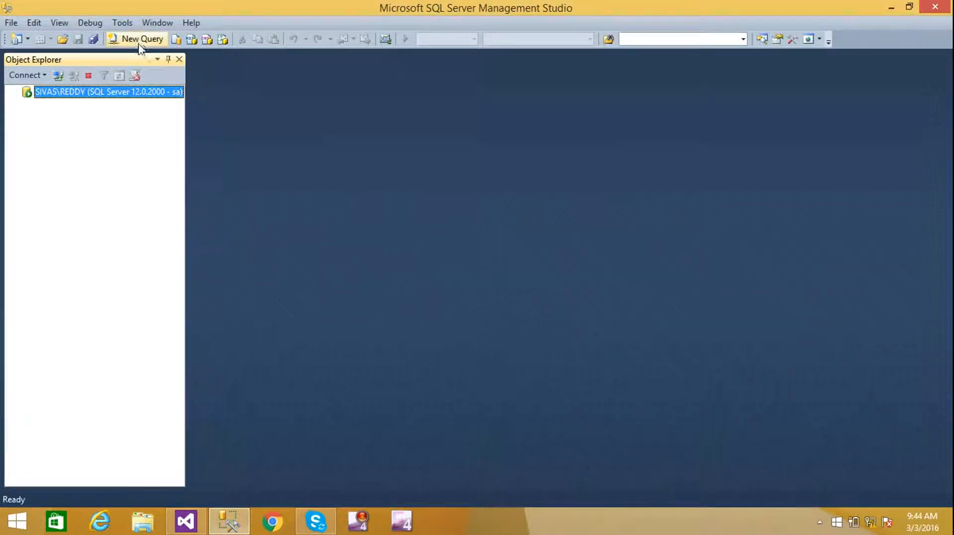
{"action": "left_click", "coordinate": [141, 44]}
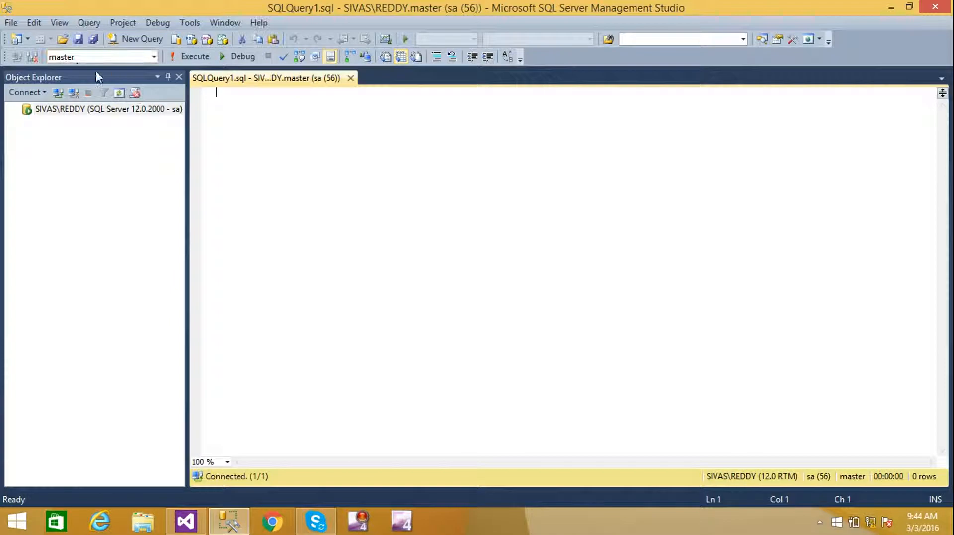
{"action": "left_click", "coordinate": [153, 57]}
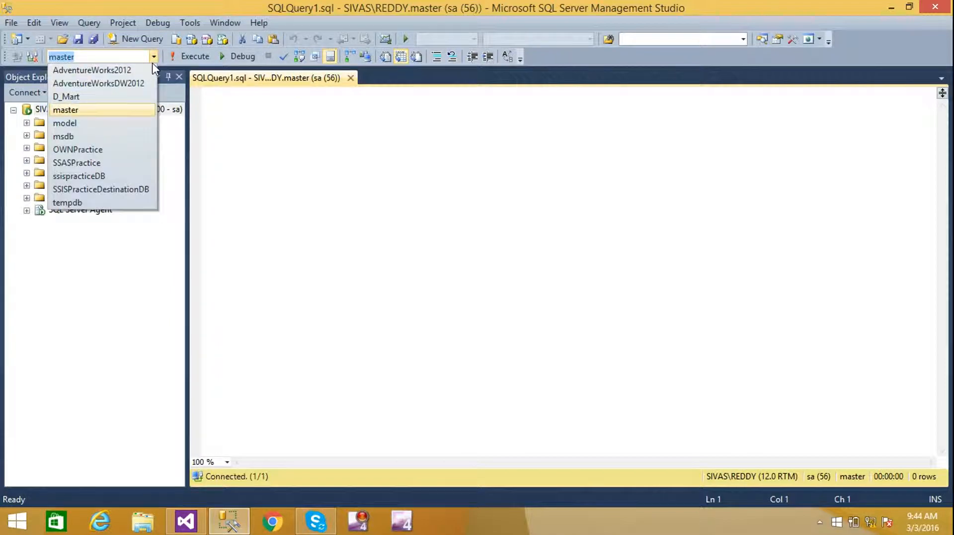
{"action": "left_click", "coordinate": [86, 101]}
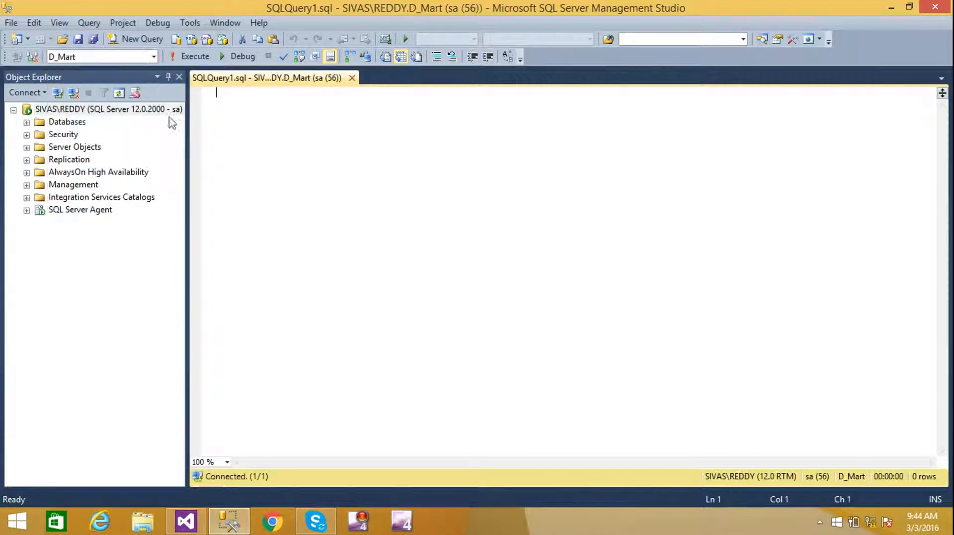
- Run select * from Mart.ProductCategory, returning the six category rows
{"action": "left_click", "coordinate": [302, 148]}
{"action": "key", "text": "Return"}
{"action": "key", "text": "Return"}
{"action": "key", "text": "Return"}
{"action": "type", "text": "select * from "}
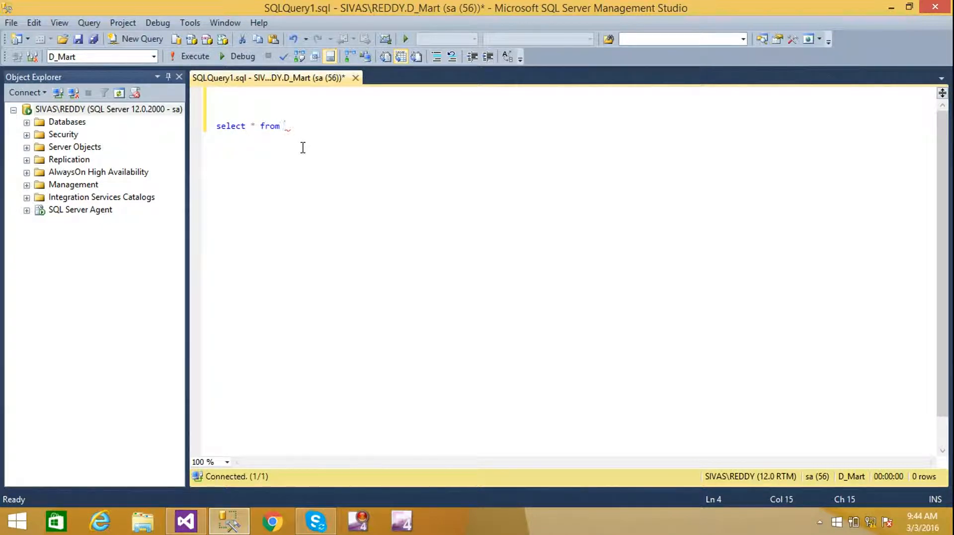
{"action": "type", "text": "Mart"}
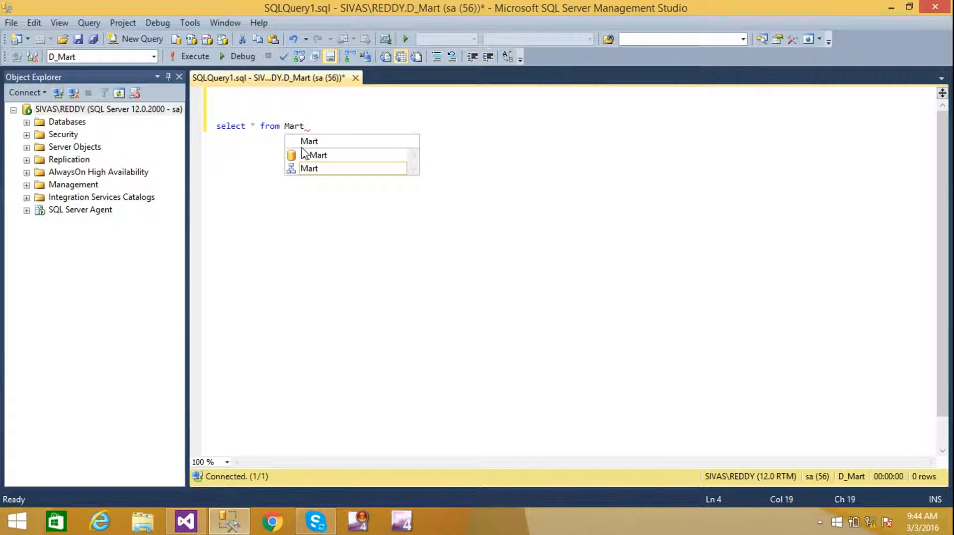
{"action": "type", "text": "."}
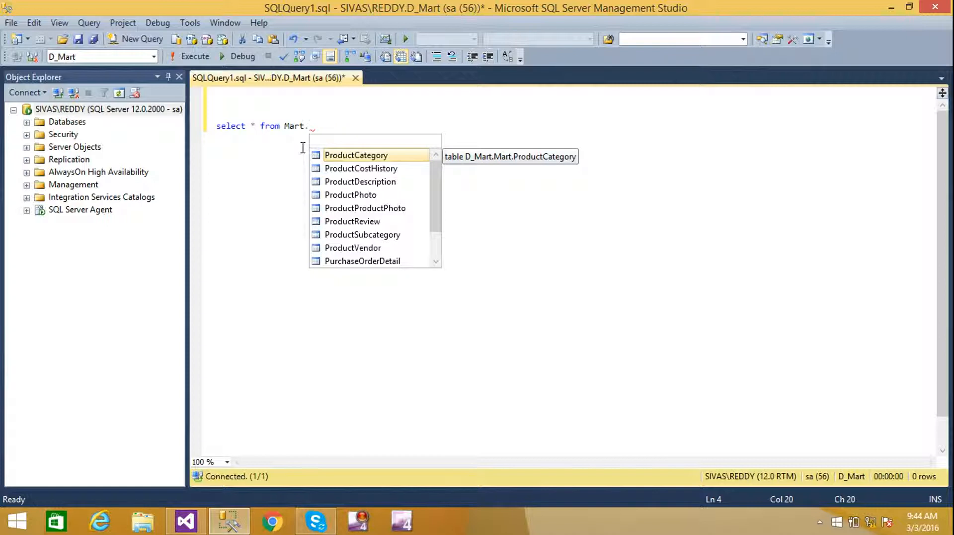
{"action": "key", "text": "Tab"}
{"action": "key", "text": "shift+Home"}
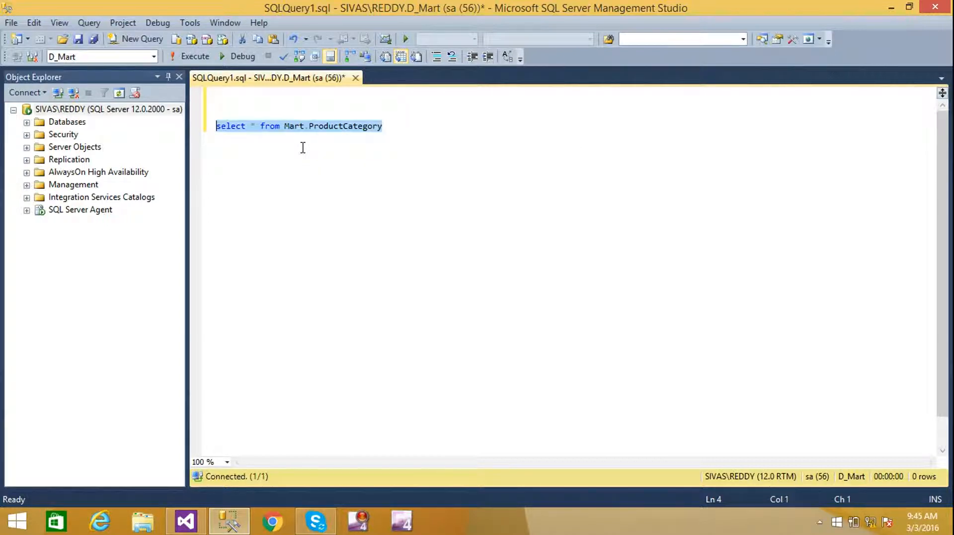
{"action": "key", "text": "F5"}
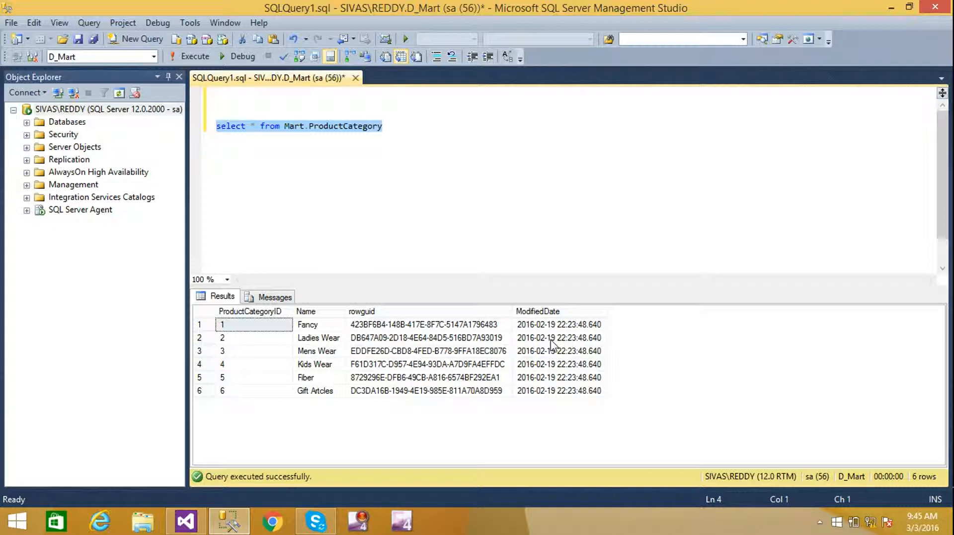
{"action": "left_click", "coordinate": [270, 193]}
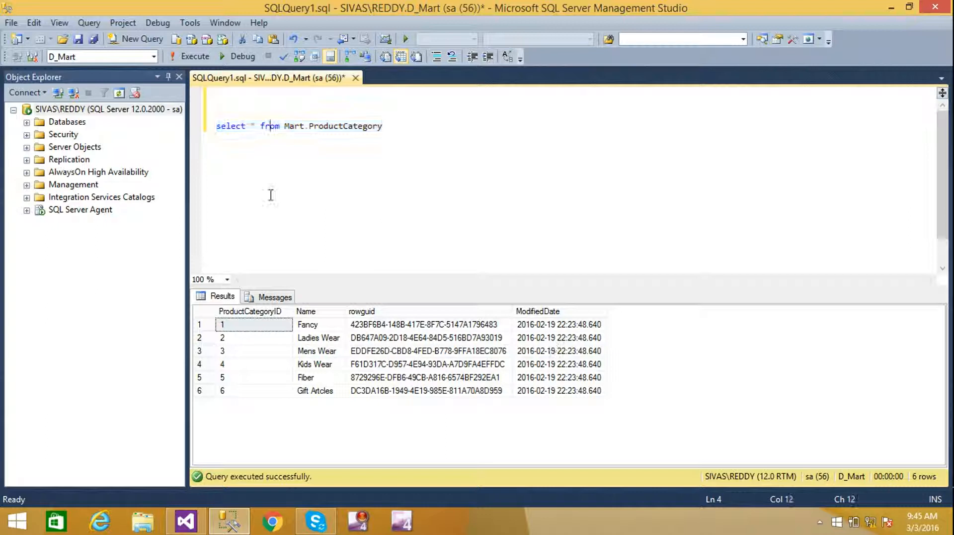
- Switch the query to OWNPractice and run select * from MyfirstTable instead of Mart.ProductCategory
{"action": "left_click", "coordinate": [154, 58]}
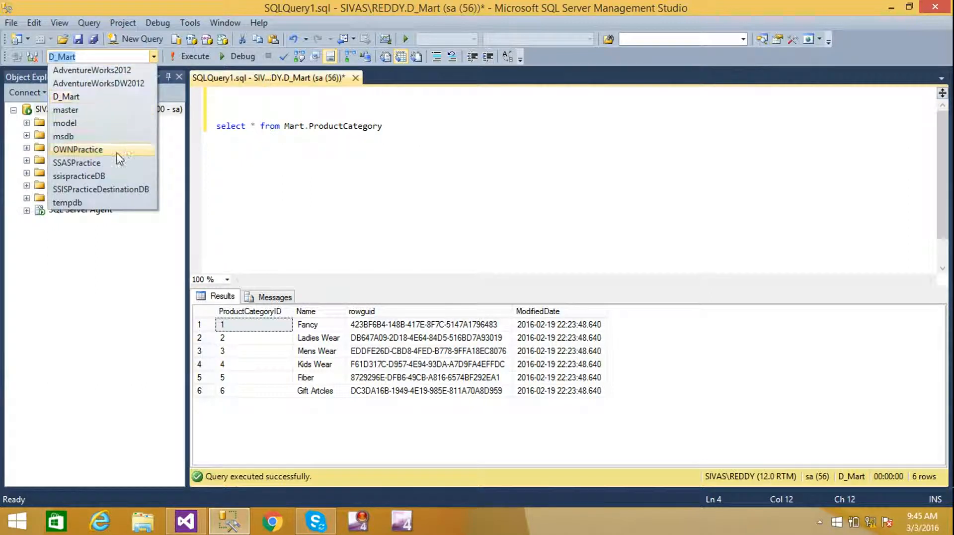
{"action": "left_click", "coordinate": [84, 150]}
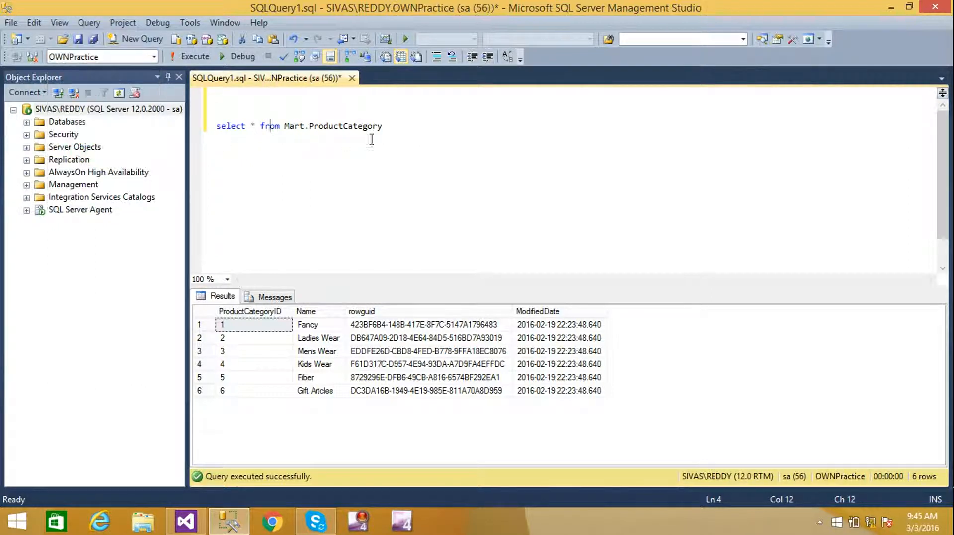
{"action": "key", "text": "shift+Left"}
{"action": "key", "text": "shift+Left"}
{"action": "key", "text": "shift+Left"}
{"action": "key", "text": "shift+Left"}
{"action": "key", "text": "shift+Left"}
{"action": "key", "text": "shift+Left"}
{"action": "key", "text": "shift+Left"}
{"action": "key", "text": "shift+Left"}
{"action": "key", "text": "shift+Left"}
{"action": "key", "text": "shift+Left"}
{"action": "key", "text": "shift+Left"}
{"action": "key", "text": "shift+Left"}
{"action": "key", "text": "shift+Left"}
{"action": "key", "text": "shift+Left"}
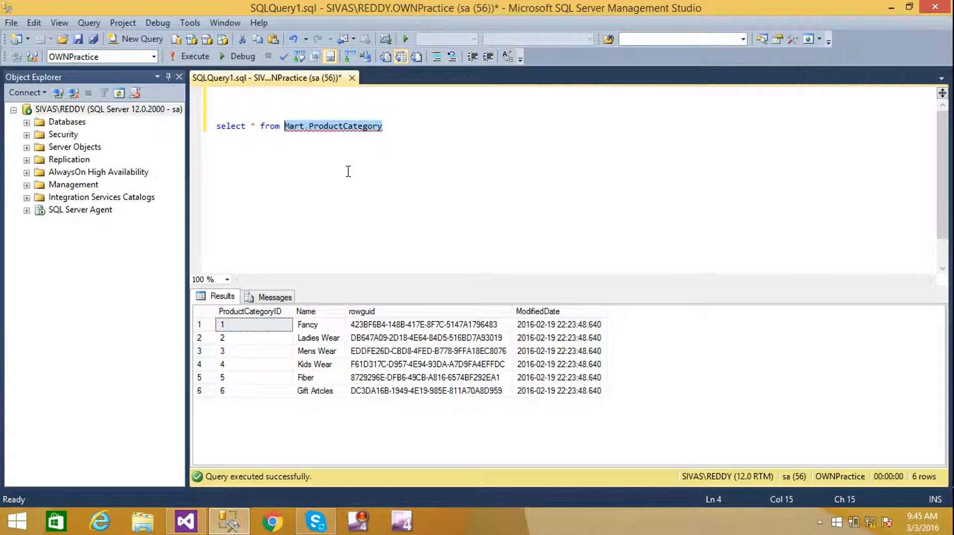
{"action": "type", "text": "My"}
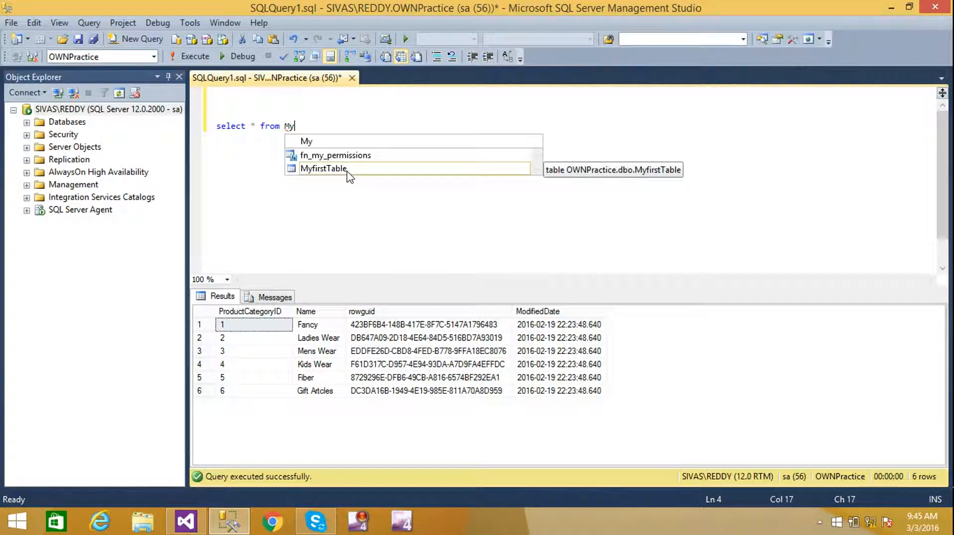
{"action": "left_click", "coordinate": [347, 169]}
{"action": "double_click", "coordinate": [348, 169]}
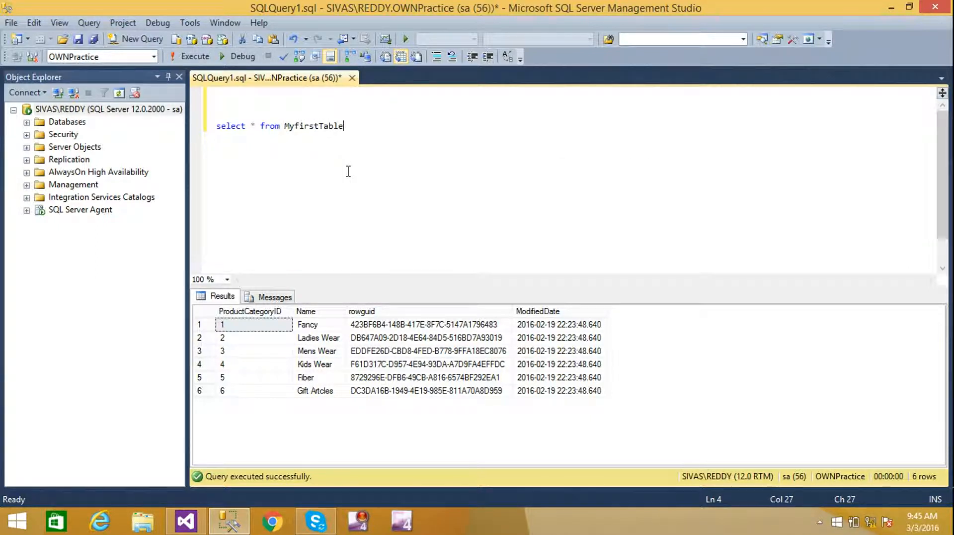
{"action": "key", "text": "shift+Home"}
{"action": "key", "text": "F5"}
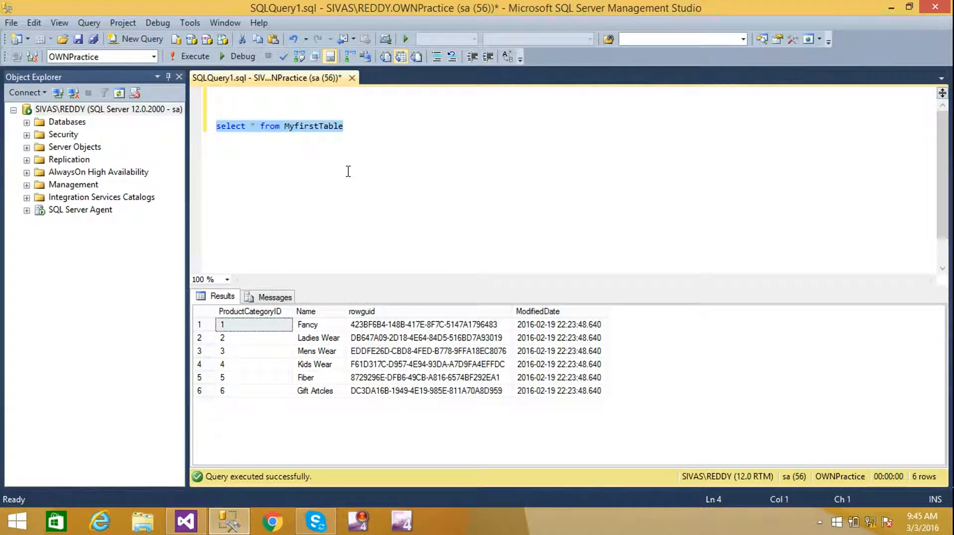
{"action": "left_click", "coordinate": [358, 126]}
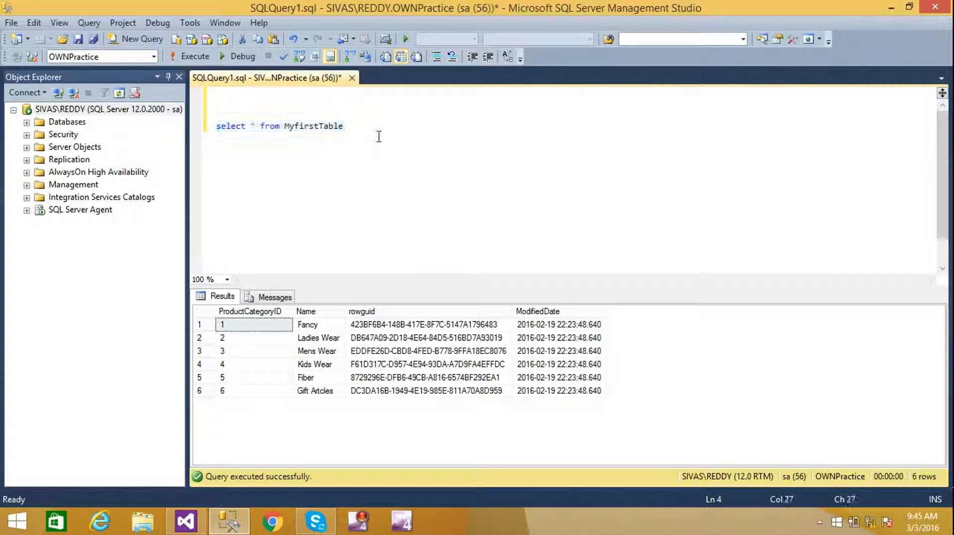
{"action": "key", "text": "Return"}
{"action": "key", "text": "Return"}
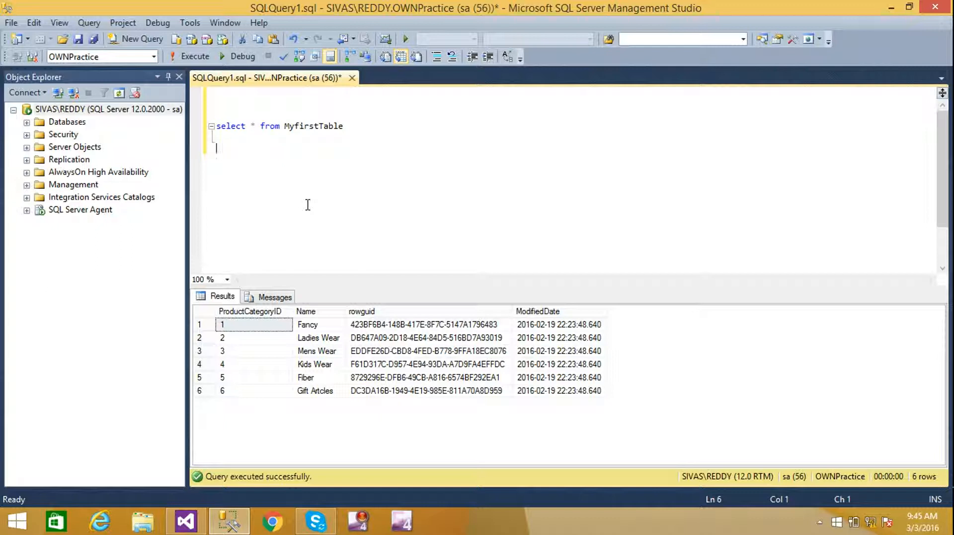
- Add the tutorial's YouTube channel address below the MyfirstTable query, followed by two blank lines
{"action": "type", "text": "www.youtube.com/c/sivareddy"}
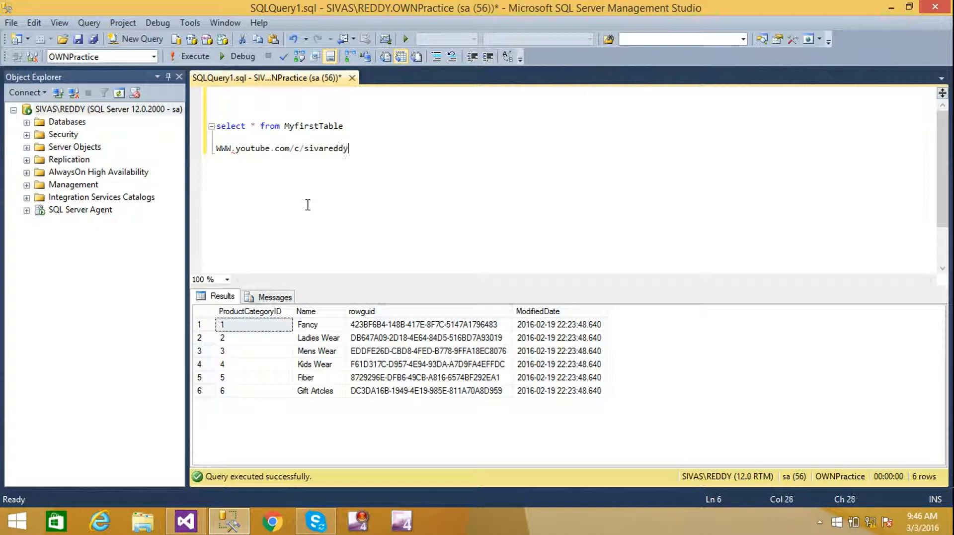
{"action": "type", "text": "tut"}
{"action": "key", "text": "BackSpace"}
{"action": "key", "text": "Return"}
{"action": "key", "text": "Return"}
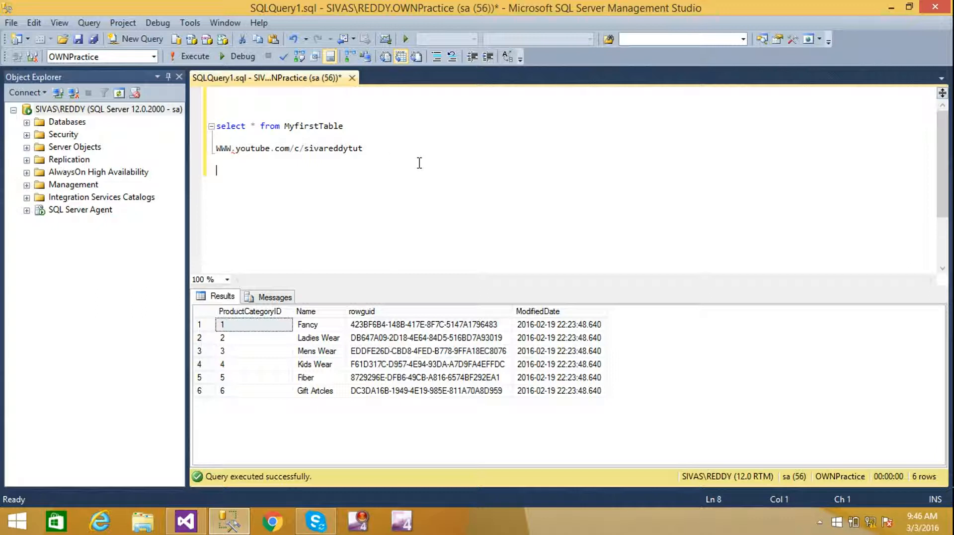
{"action": "key", "text": "Return"}
{"action": "left_click", "coordinate": [820, 522]}
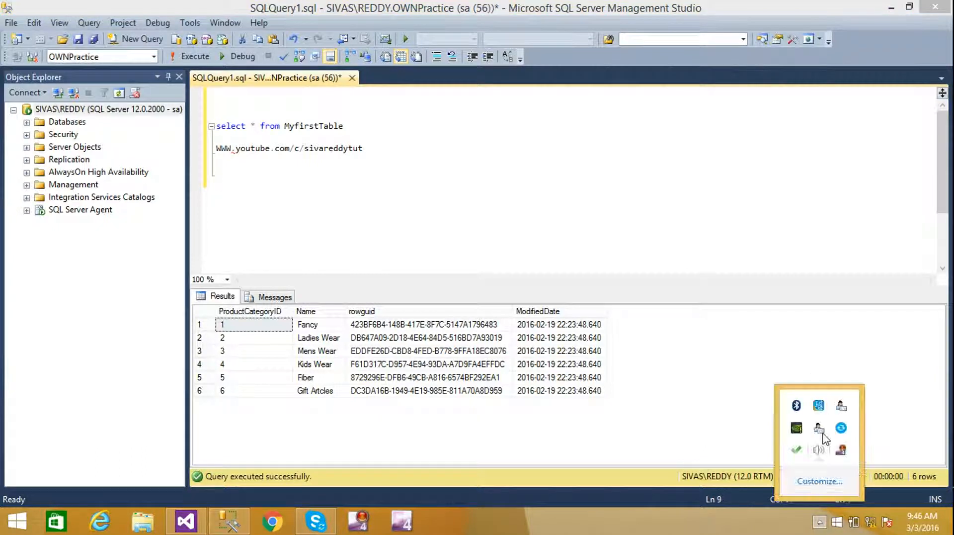